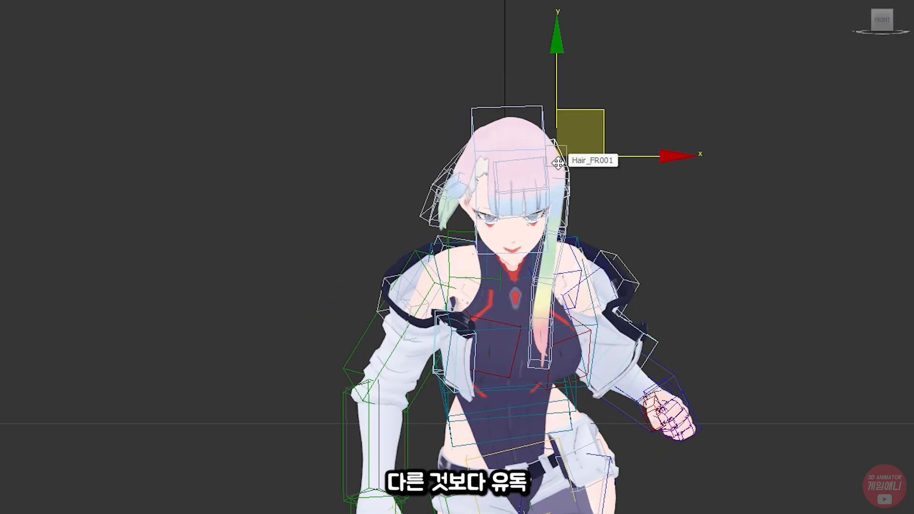
Rotate the front hair bone Hair_FR001 in the front view and check the run from front and left views during playback
key(e)
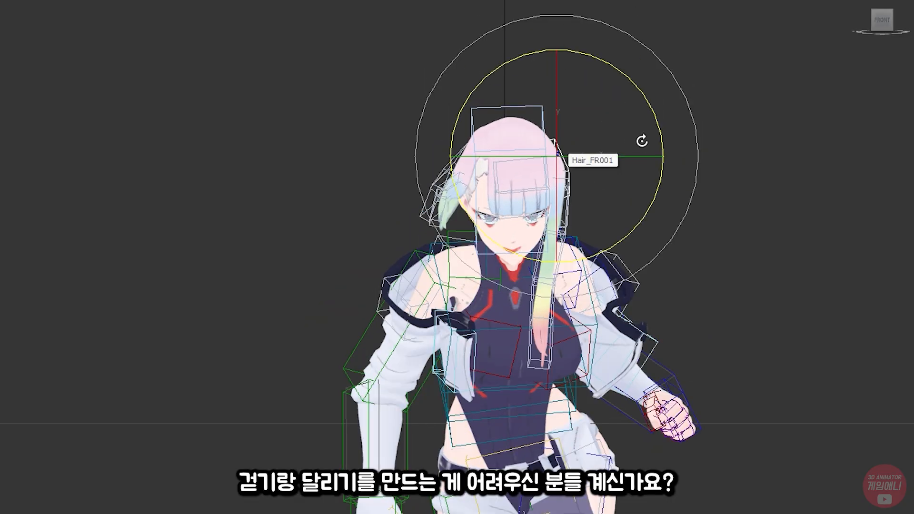
drag(638, 101, 657, 95)
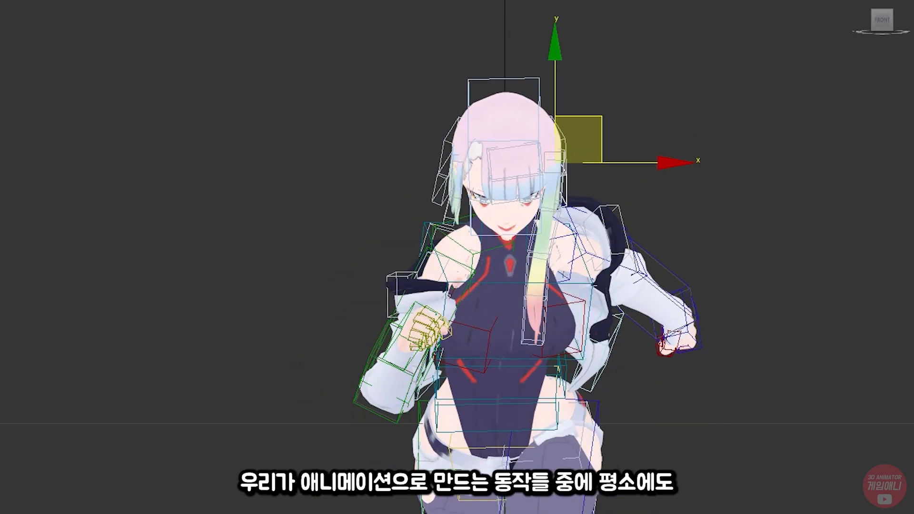
middle_drag(764, 175, 761, 171)
key(slash)
key(l)
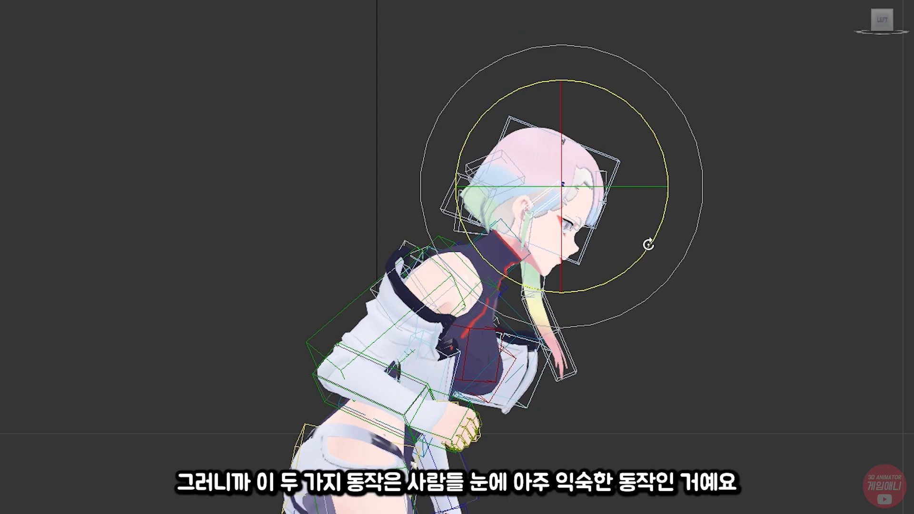
key(f)
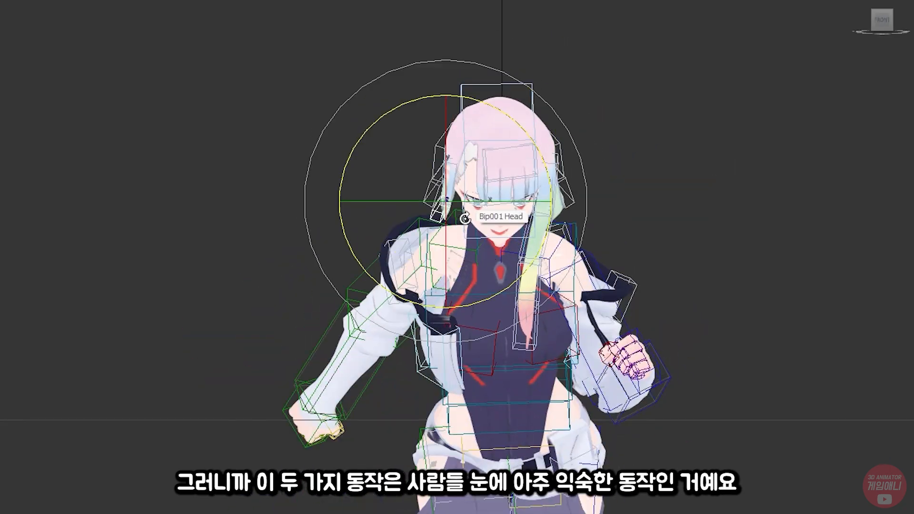
key(l)
key(f)
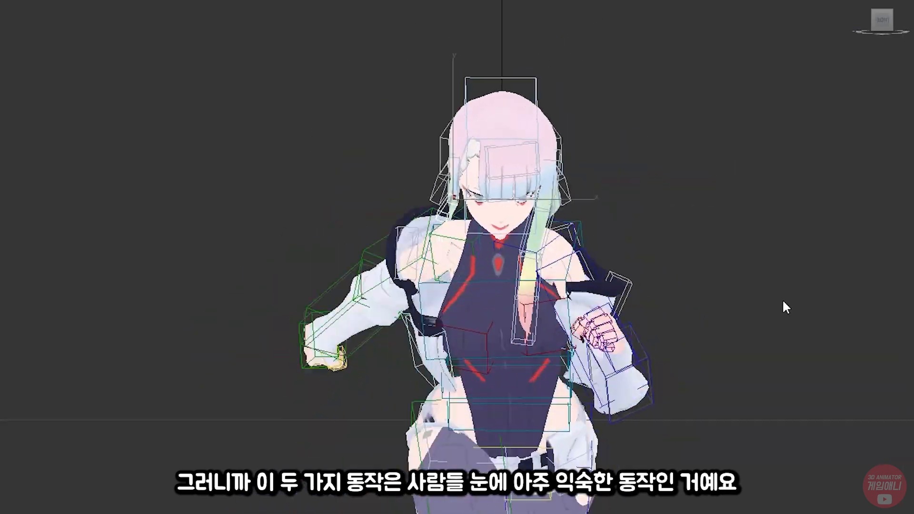
key(w)
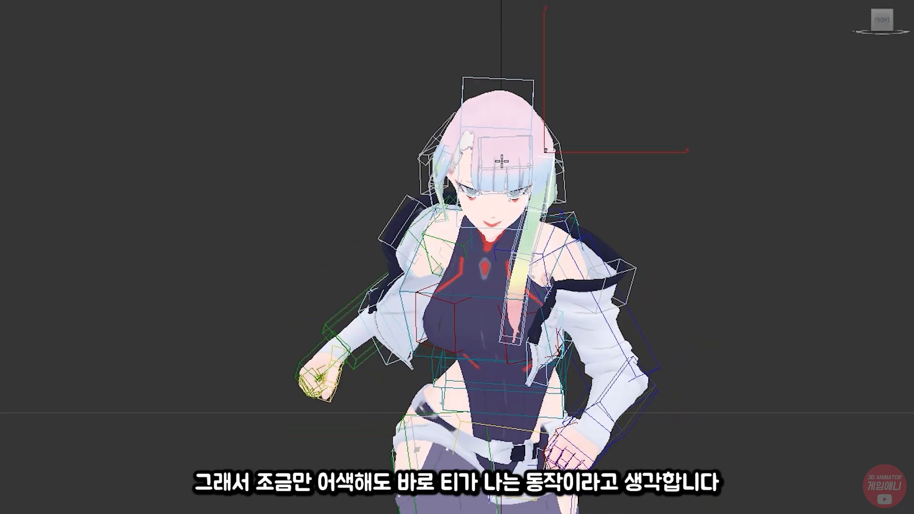
Rotate the front hair bone across several poses of the run in the left view, finishing in the front view
key(l)
key(e)
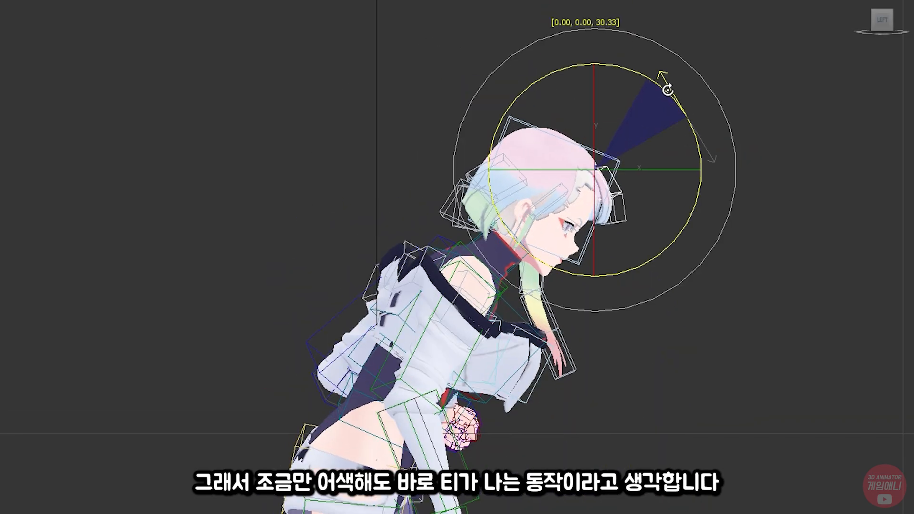
drag(667, 89, 670, 99)
drag(726, 130, 718, 177)
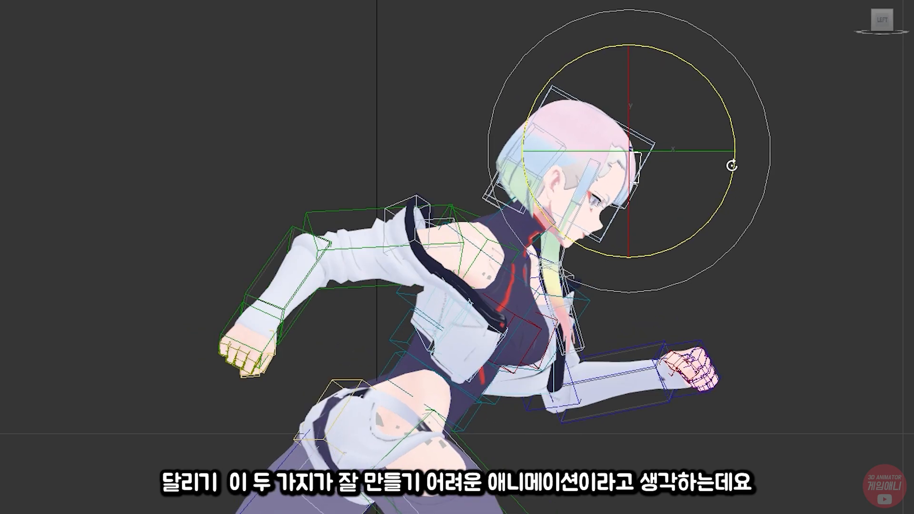
drag(711, 119, 675, 115)
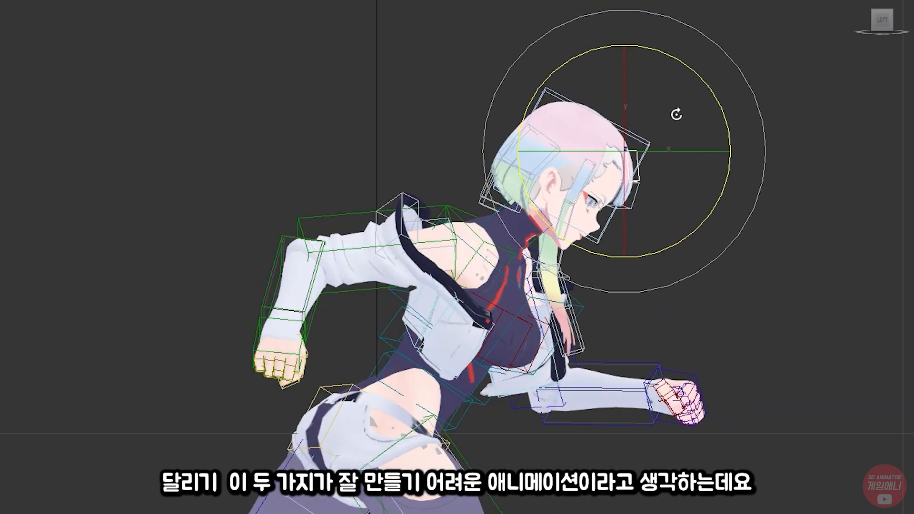
drag(715, 171, 714, 171)
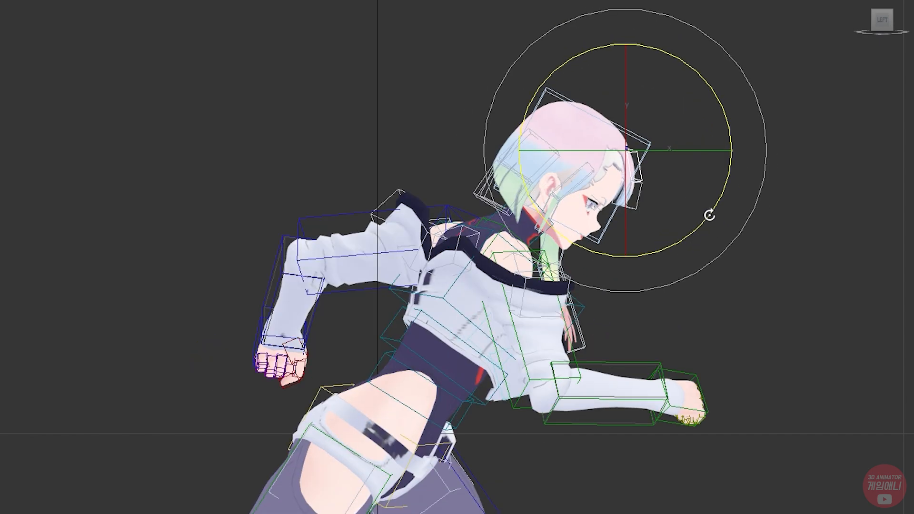
key(f)
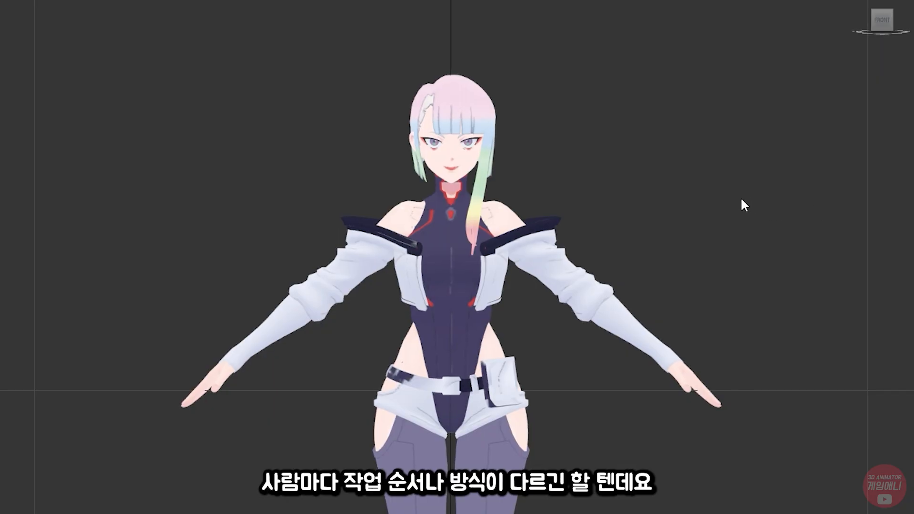
scroll(740, 200, down, 3)
mouse_move(684, 237)
middle_down()
mouse_move(636, 180)
mouse_move(618, 209)
mouse_move(696, 232)
mouse_move(685, 231)
middle_up()
scroll(637, 181, down, 2)
key(p)
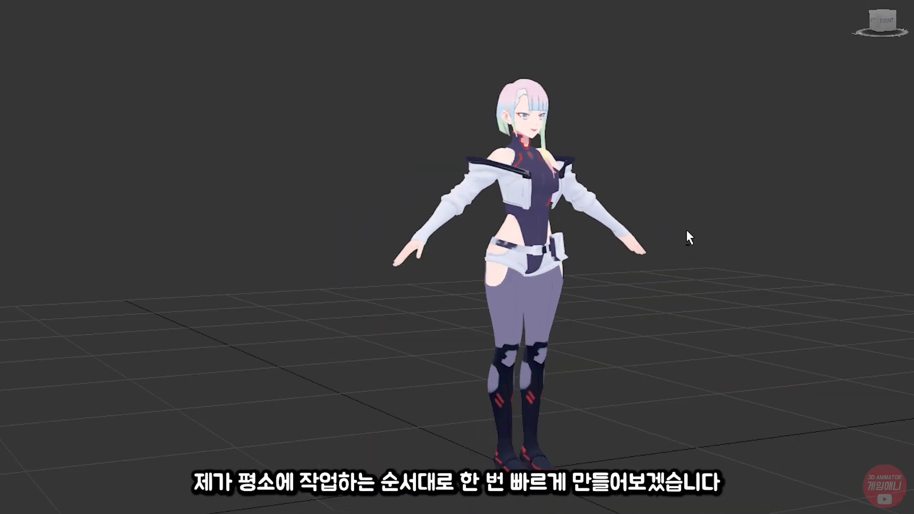
middle_drag(760, 235, 708, 230)
scroll(796, 181, up, 4)
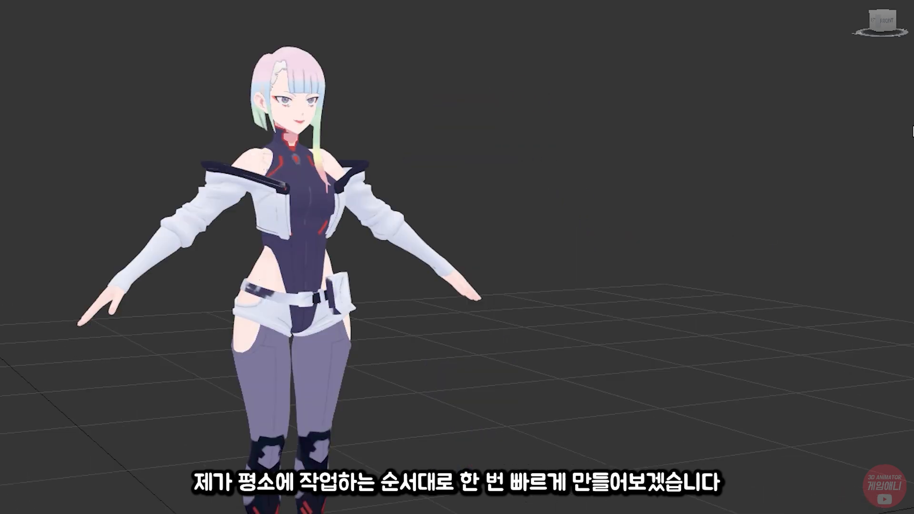
scroll(811, 152, down, 4)
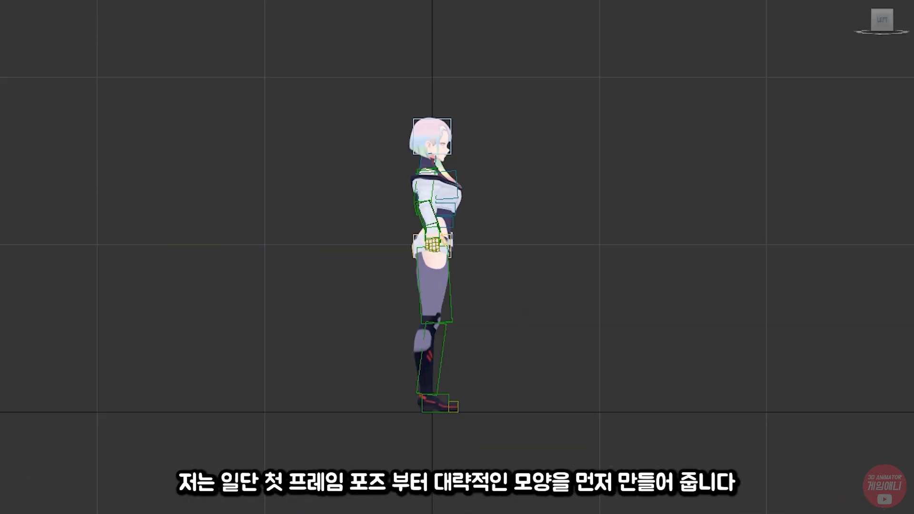
Tilt the character's whole body forward in the left view as the base of the first running pose
scroll(467, 181, up, 3)
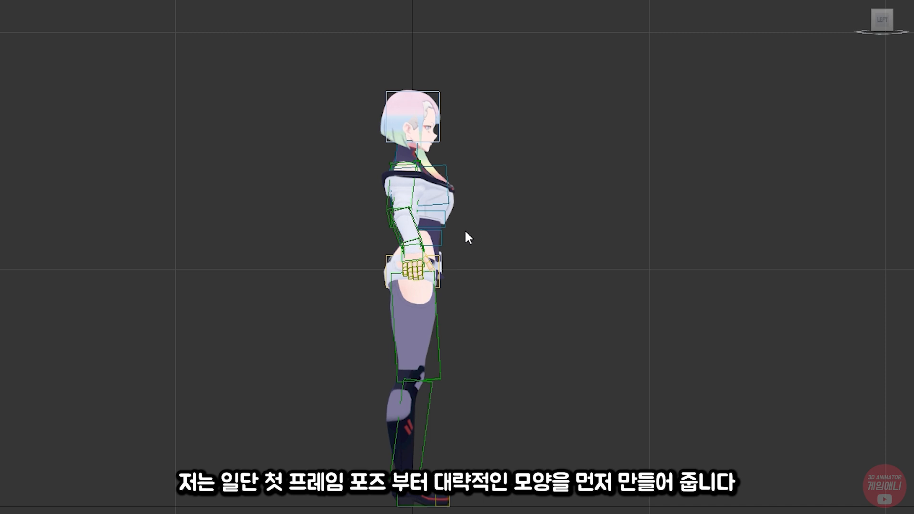
key(w)
middle_drag(490, 245, 498, 222)
key(e)
drag(508, 193, 520, 216)
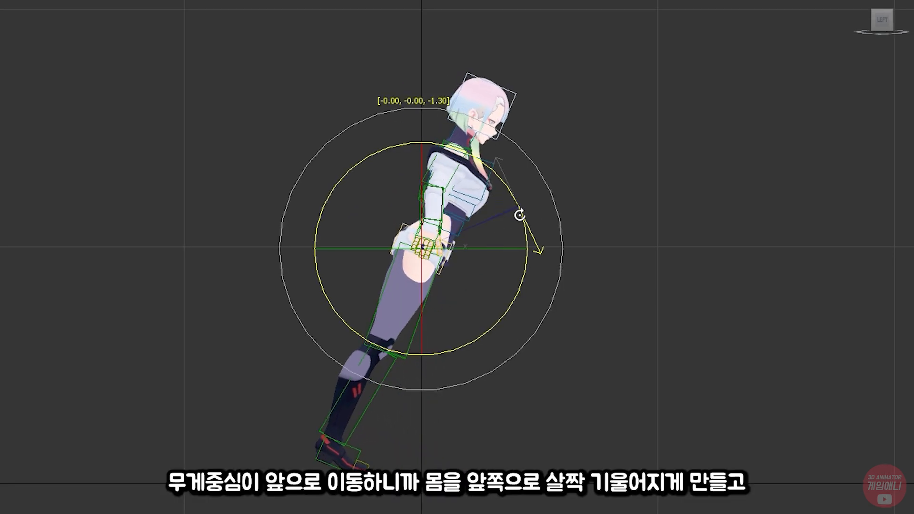
Rotate the right thigh backward and the left thigh forward, and reposition the left foot ahead of the body for the stride
key(e)
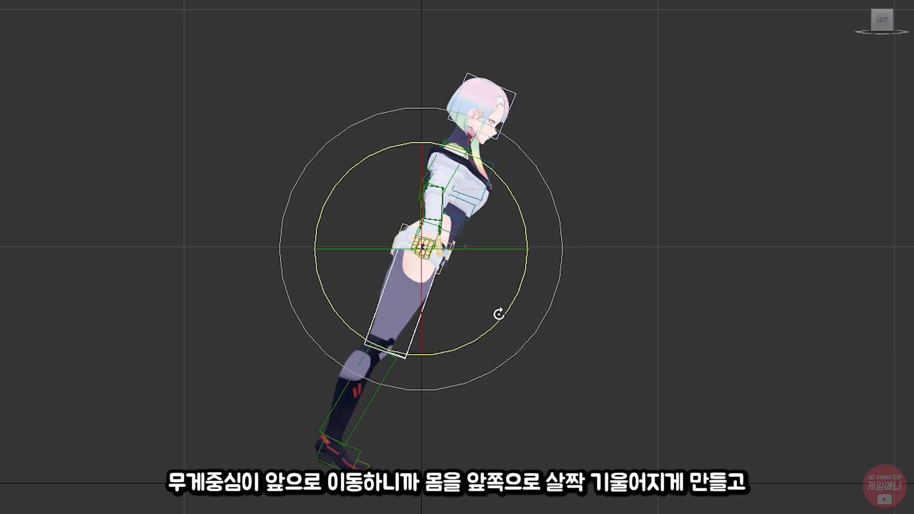
drag(500, 313, 476, 340)
key(w)
key(e)
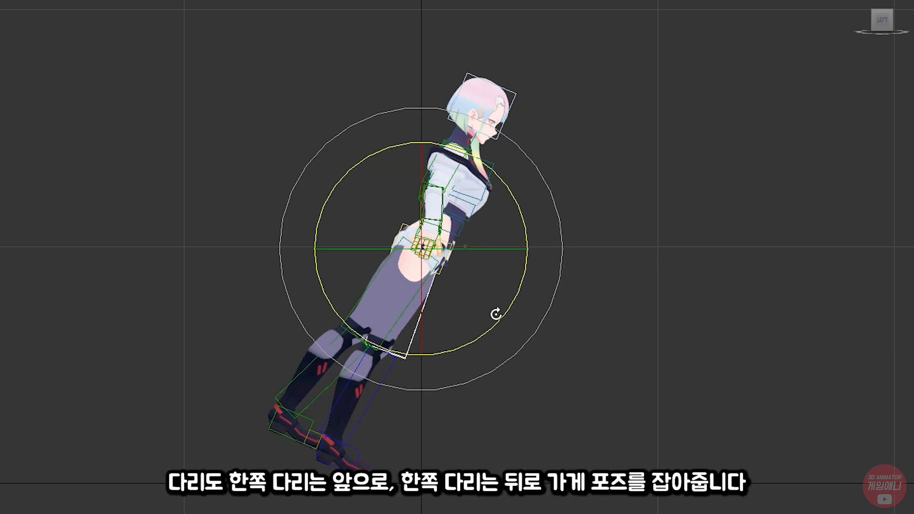
drag(491, 309, 534, 261)
key(w)
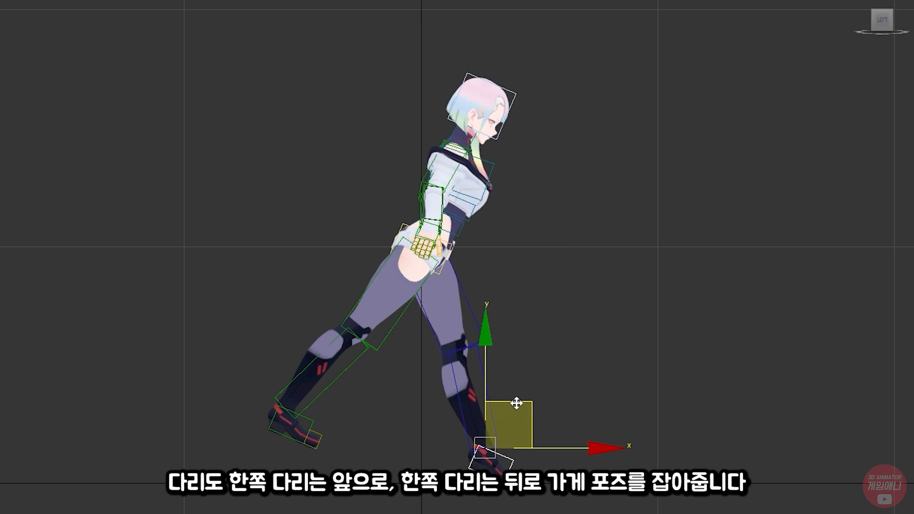
drag(516, 403, 523, 383)
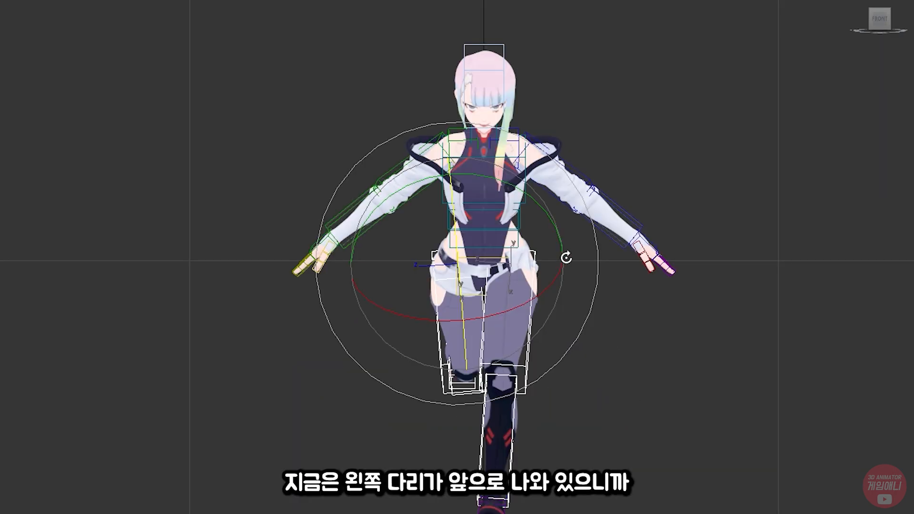
Turn the pelvis to follow the forward left leg and twist the spine in the opposite direction
drag(555, 301, 532, 316)
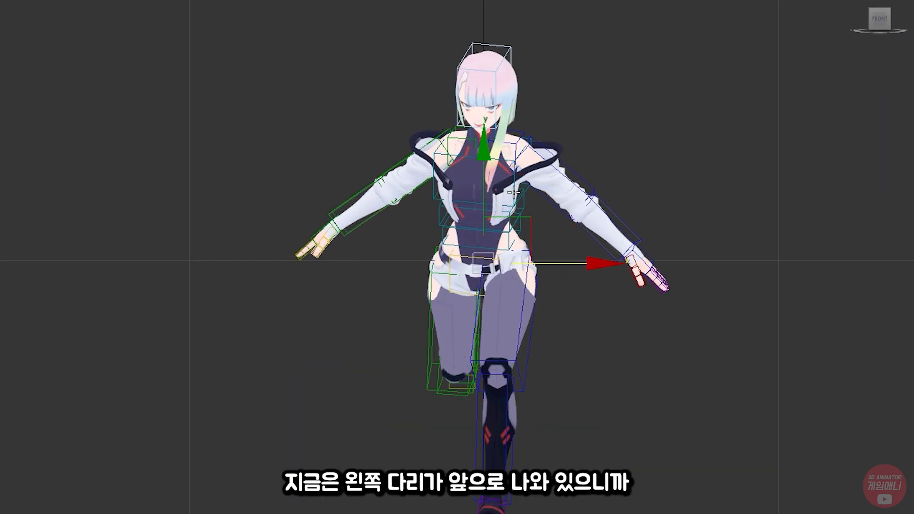
drag(537, 277, 531, 305)
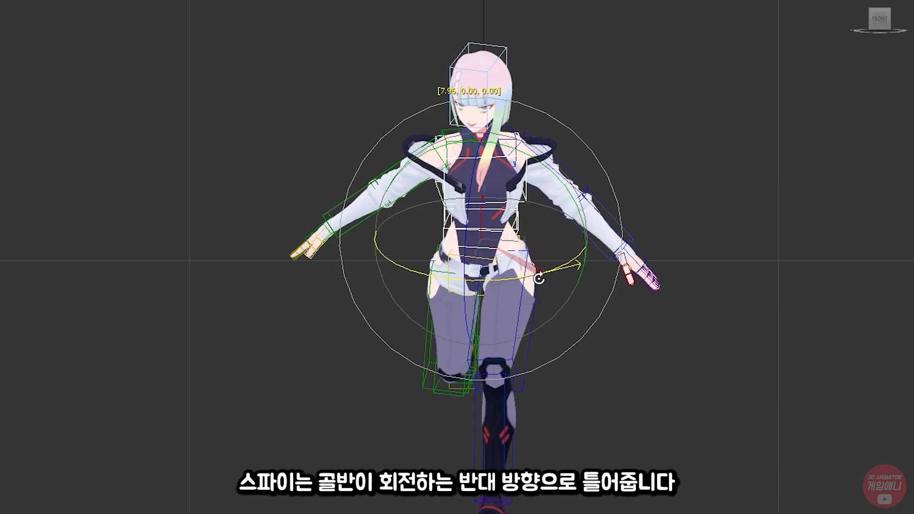
drag(537, 276, 543, 278)
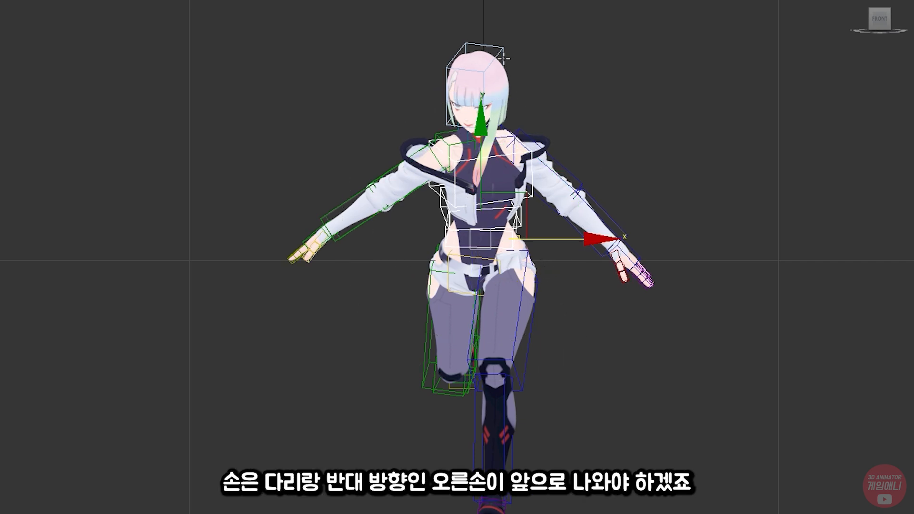
Raise the right hand forward with the arm bent and curl its fingers into a fist
key(l)
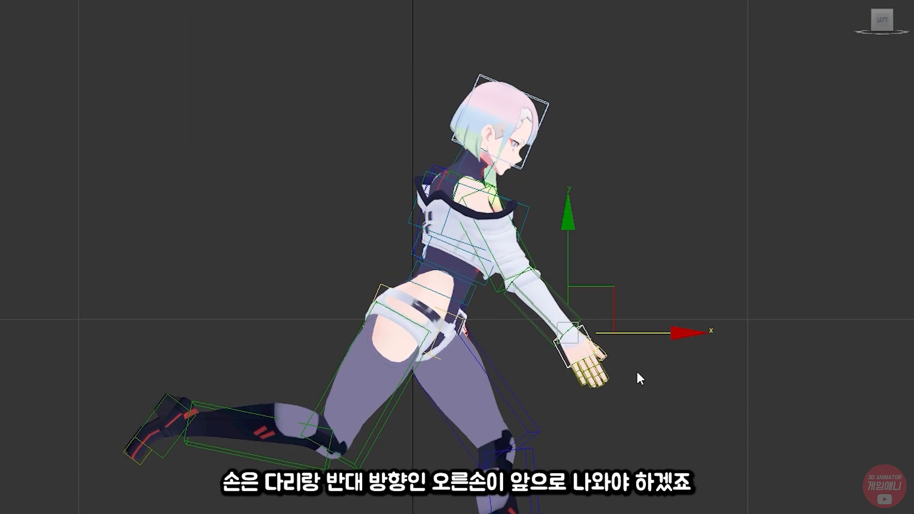
key(w)
drag(591, 306, 607, 226)
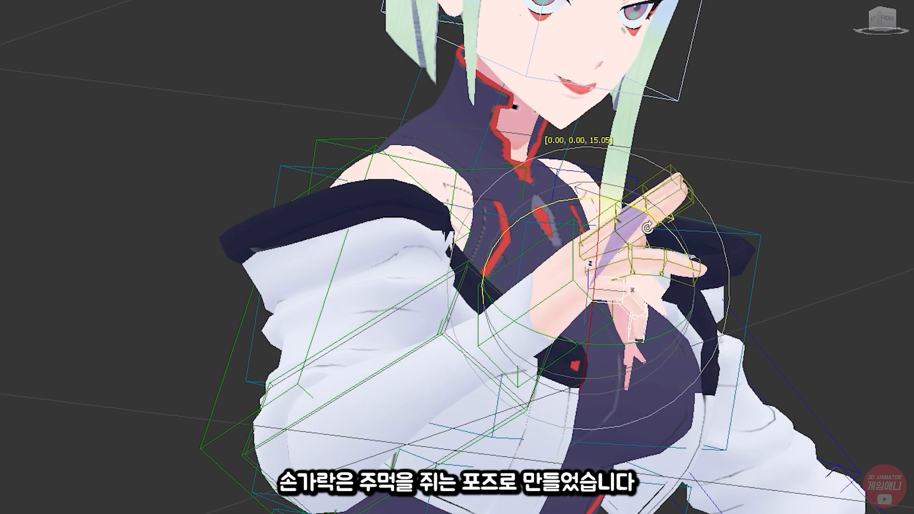
mouse_move(619, 224)
mouse_down()
mouse_move(600, 238)
mouse_move(624, 214)
mouse_up()
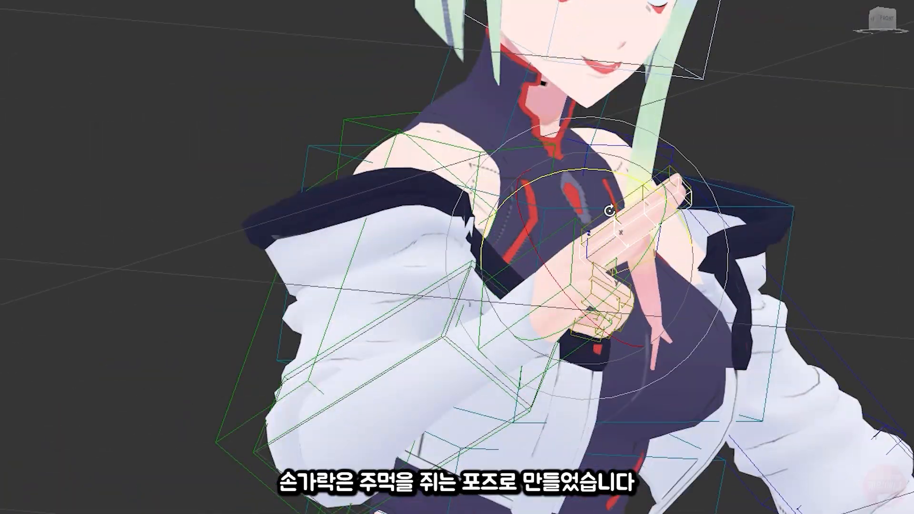
key(w)
key(e)
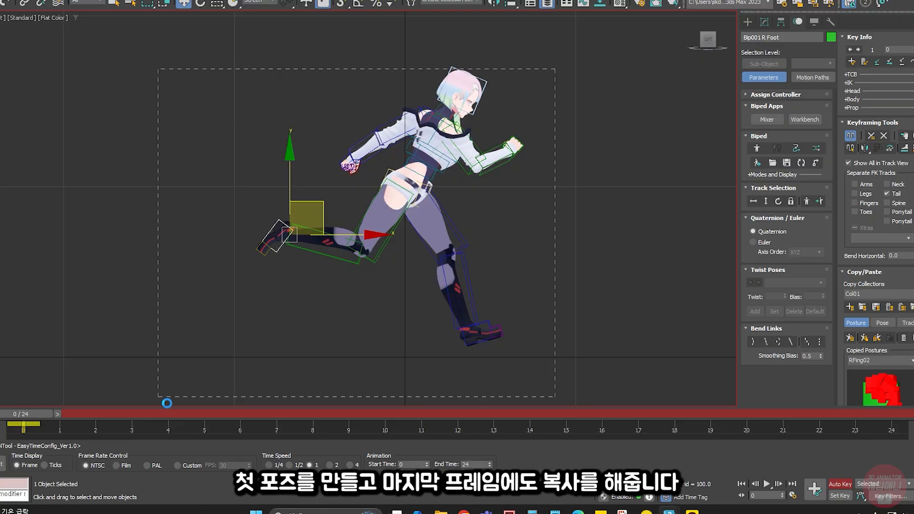
Copy the first running pose of the whole biped and paste it mirrored at frame 12
drag(167, 403, 162, 399)
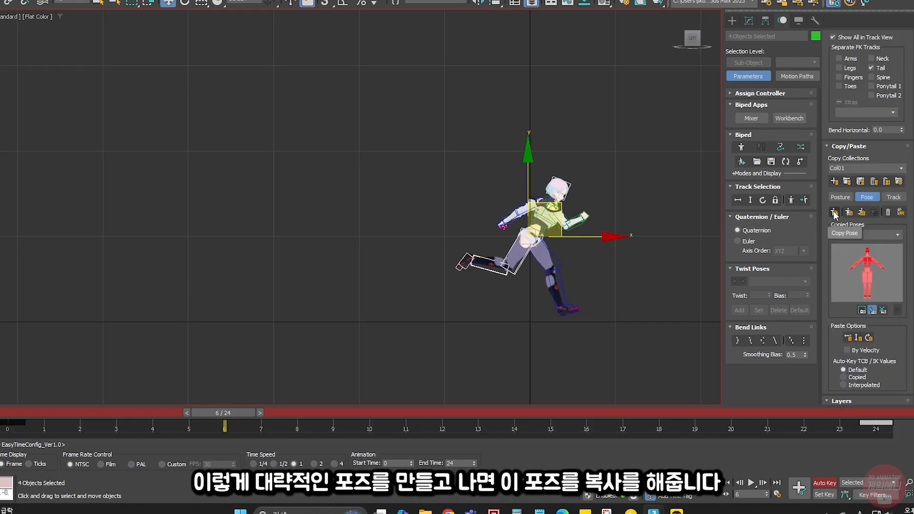
scroll(532, 250, up, 5)
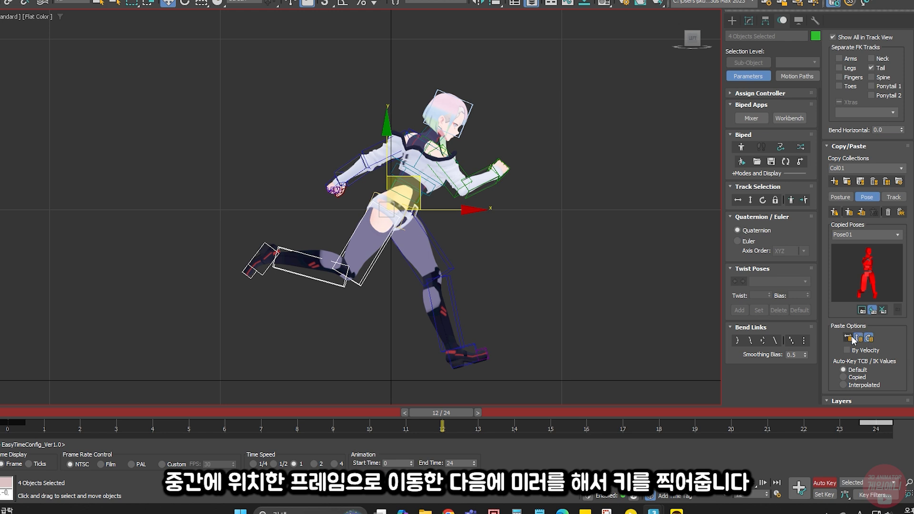
click(862, 213)
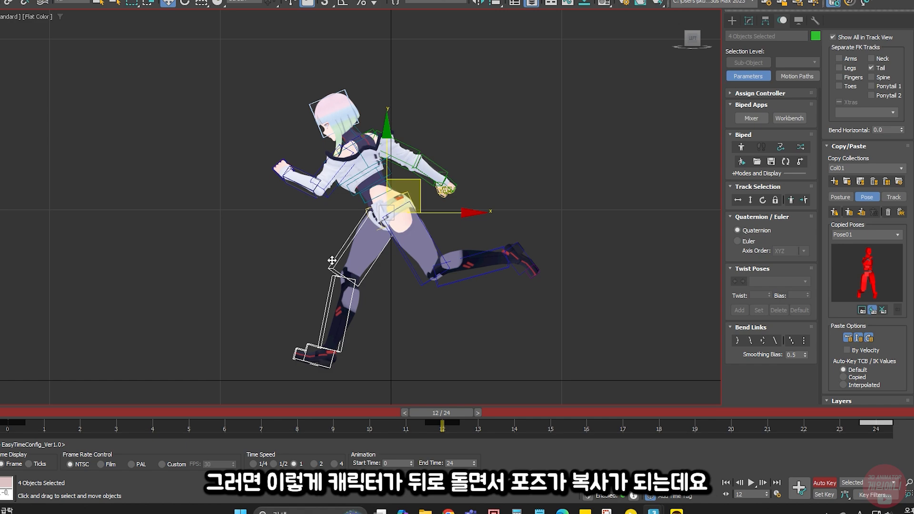
Rotate the mirrored pose at frame 12 by 180 degrees with angle snap so it faces forward, and play the animation
key(e)
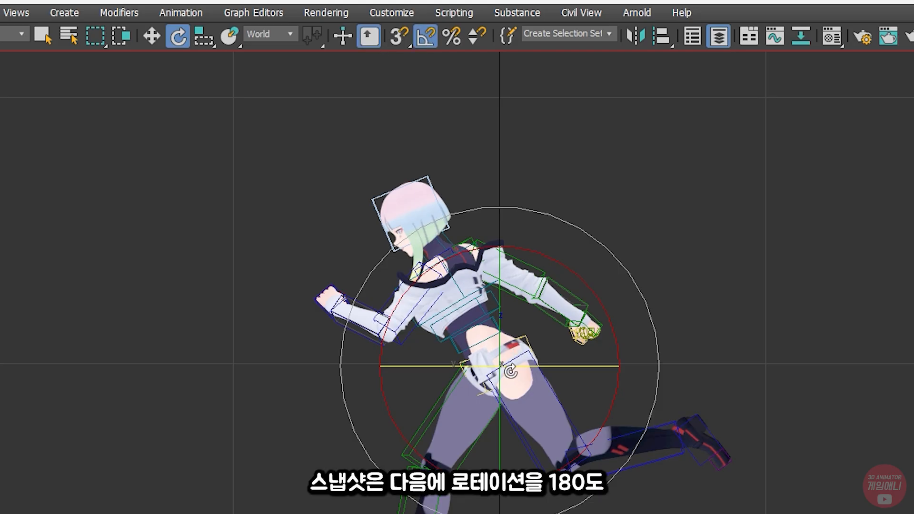
drag(510, 371, 663, 361)
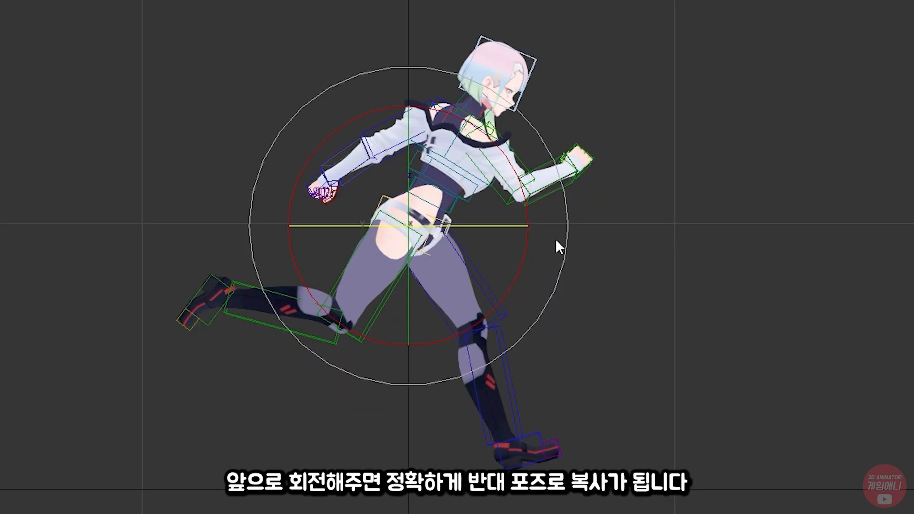
key(slash)
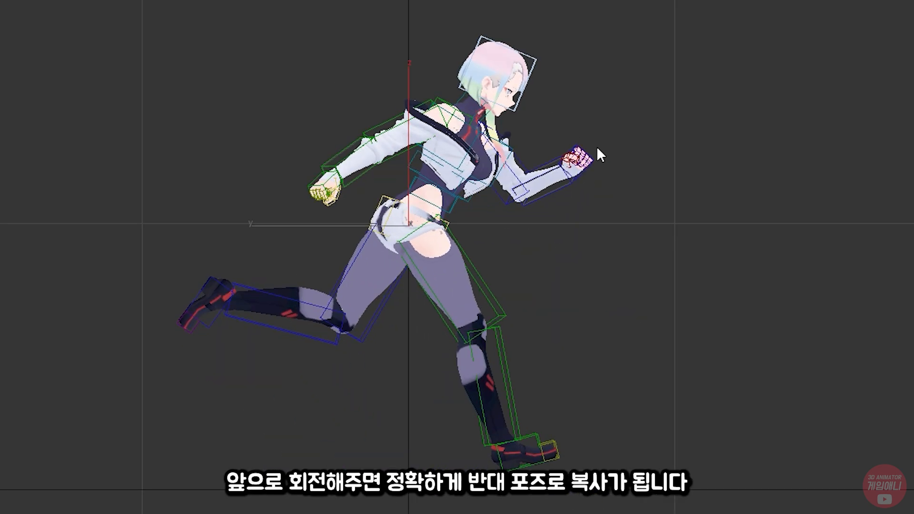
Lower the Bip001 body control at frame 4 and step through the frames to check the body's up-and-down motion
drag(421, 185, 415, 204)
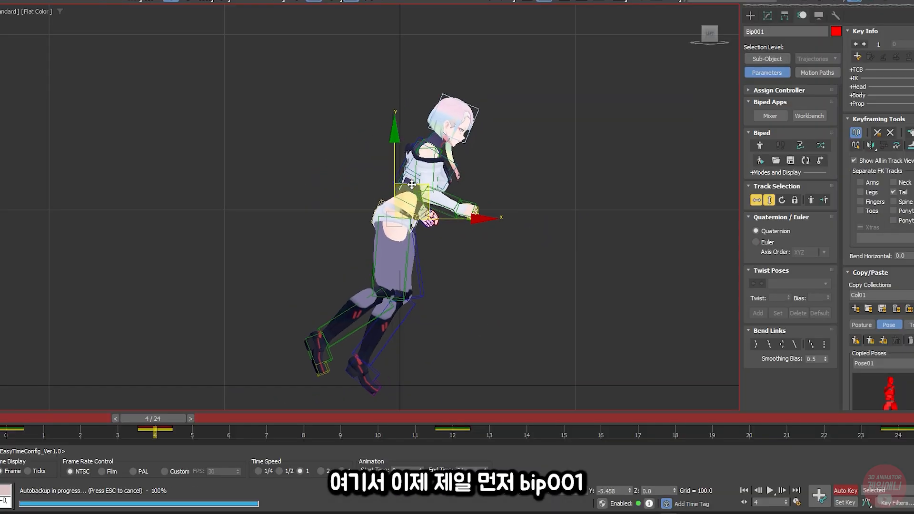
key(comma)
key(period)
key(period)
key(period)
key(period)
key(period)
key(period)
key(period)
key(period)
key(period)
key(period)
key(period)
key(period)
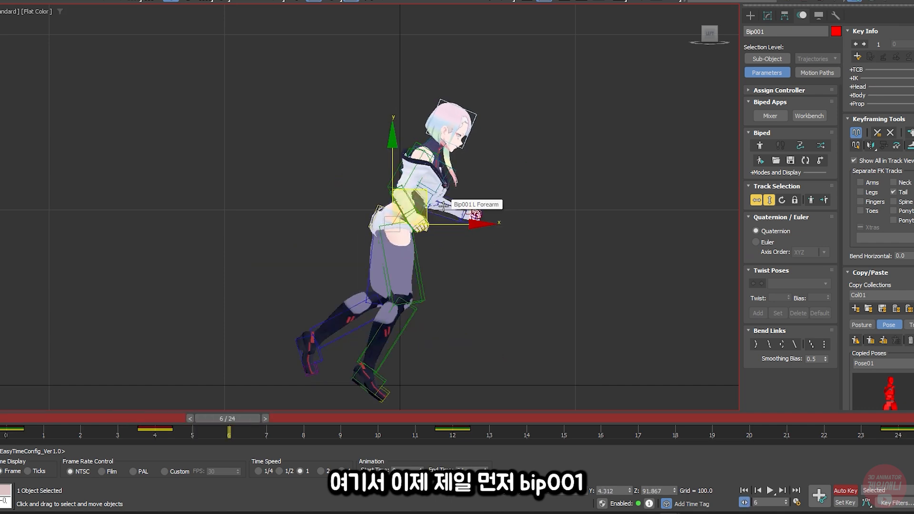
Copy the Bip001 body key from frame 4 to frame 16 and step through the frames to check the body motion
shift+drag(166, 432, 609, 432)
middle_drag(410, 231, 414, 210)
key(comma)
key(comma)
key(comma)
key(comma)
key(comma)
key(comma)
key(comma)
key(comma)
key(comma)
key(comma)
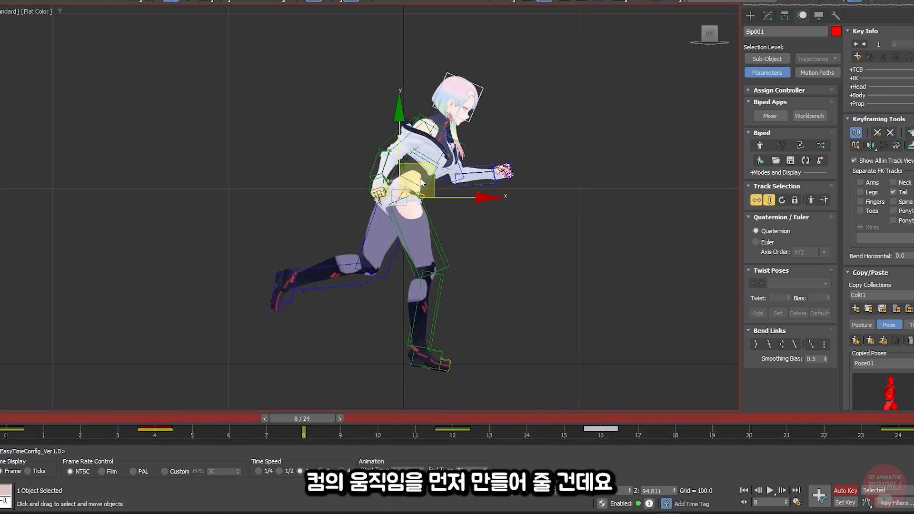
key(period)
key(period)
key(period)
key(period)
key(period)
key(period)
key(period)
Move the biped keys after frame 4 earlier to close each gap by one frame, end the timeline at frame 22, and play it
mouse_move(262, 432)
mouse_down()
mouse_move(285, 433)
mouse_move(266, 432)
mouse_up()
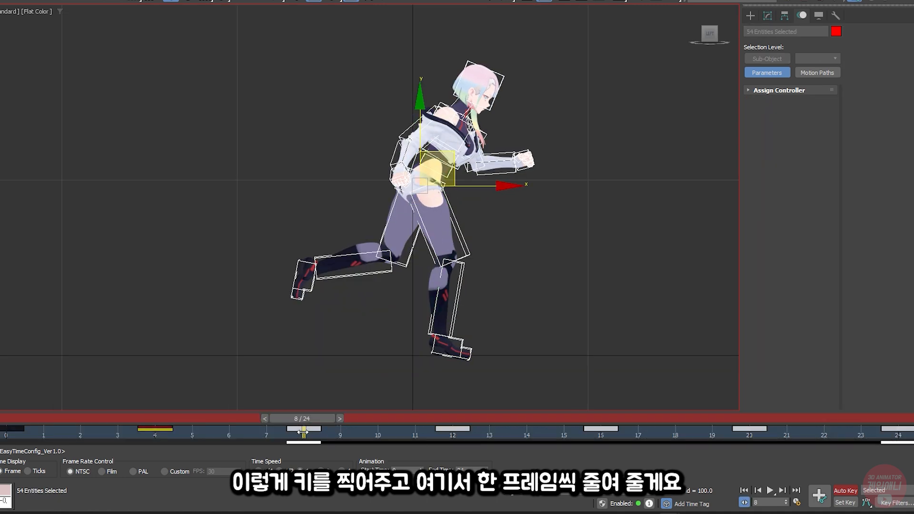
key(comma)
key(period)
key(period)
key(period)
drag(678, 434, 885, 437)
drag(860, 430, 823, 431)
ctrl+alt+right_drag(823, 431, 896, 431)
click(644, 357)
key(slash)
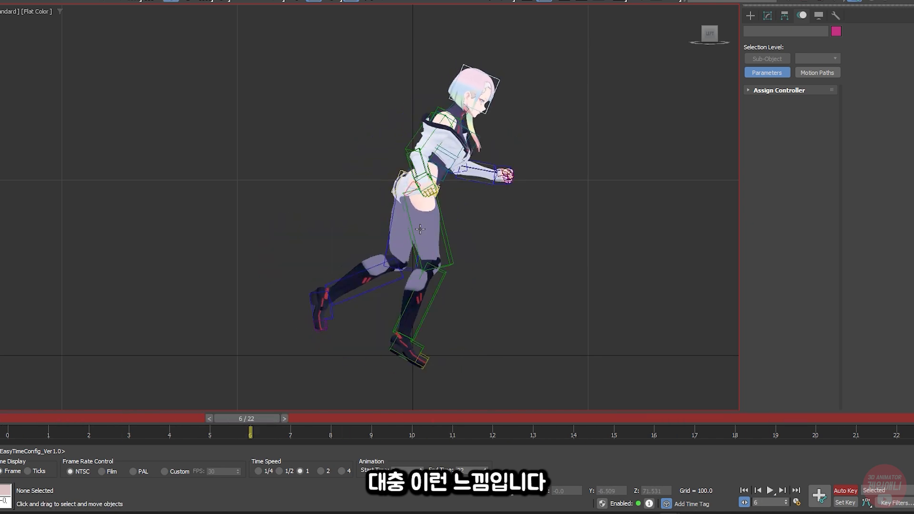
Copy the Bip001 body key from frame 7 to frame 18 and play the animation in a rotated perspective view
click(437, 151)
key(slash)
drag(437, 152, 433, 155)
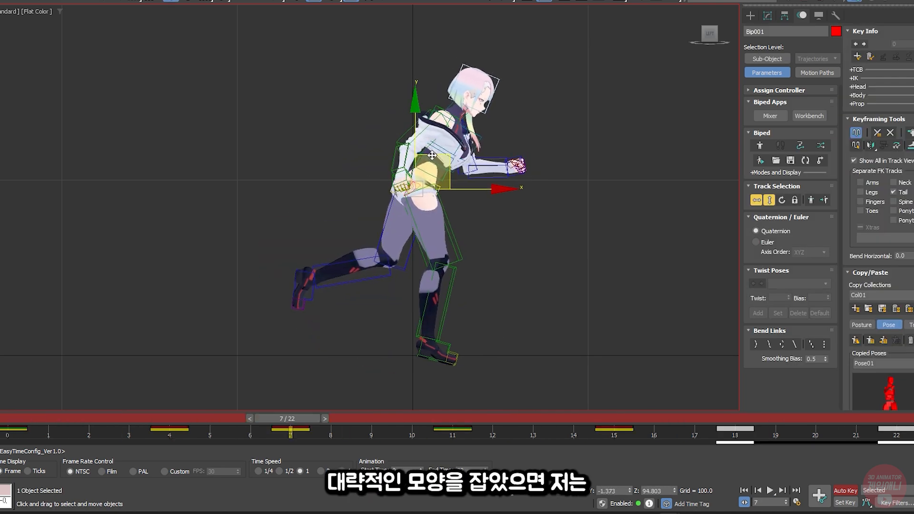
key(ctrl+z)
key(comma)
key(period)
key(period)
key(period)
key(period)
drag(314, 431, 724, 434)
key(slash)
key(p)
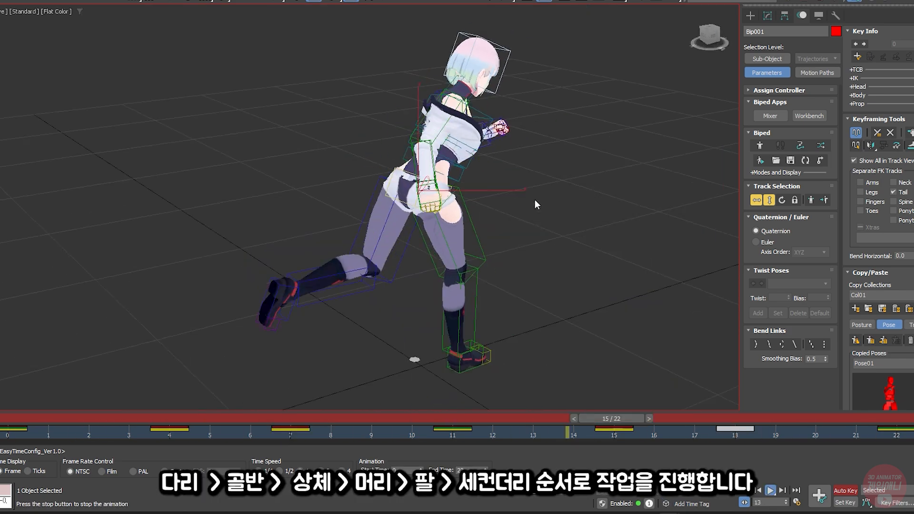
alt+middle_drag(535, 200, 414, 203)
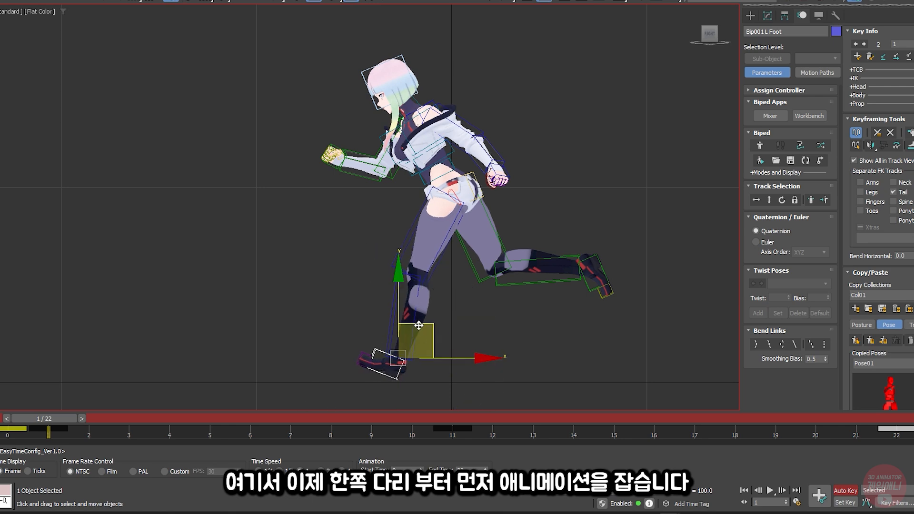
Place the left foot on the ground at frames 1, 2 and 5 with sliding keys
click(394, 326)
middle_drag(367, 309, 376, 264)
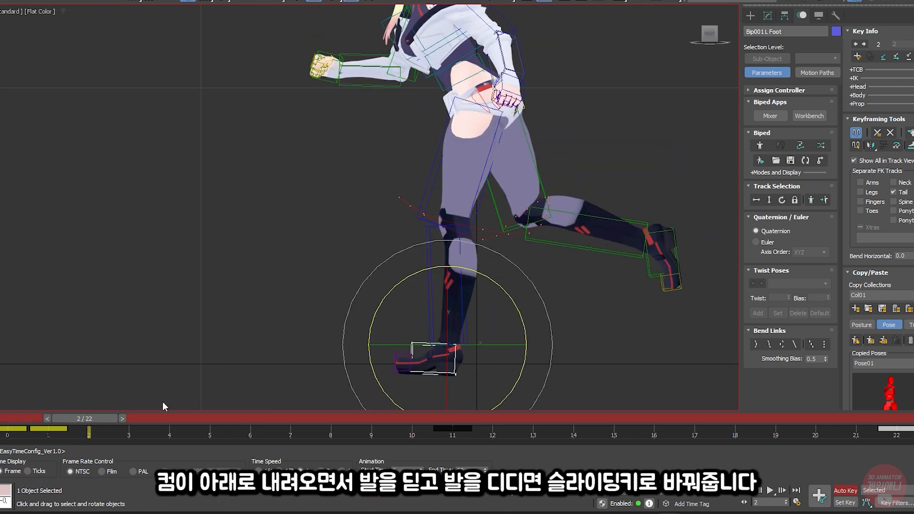
scroll(450, 306, up, 2)
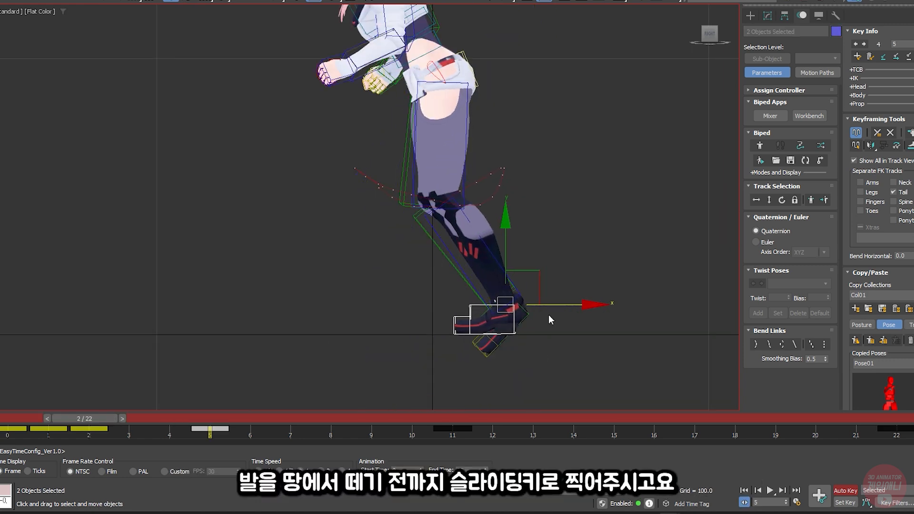
drag(575, 274, 566, 259)
key(ctrl+z)
key(w)
click(471, 308)
key(e)
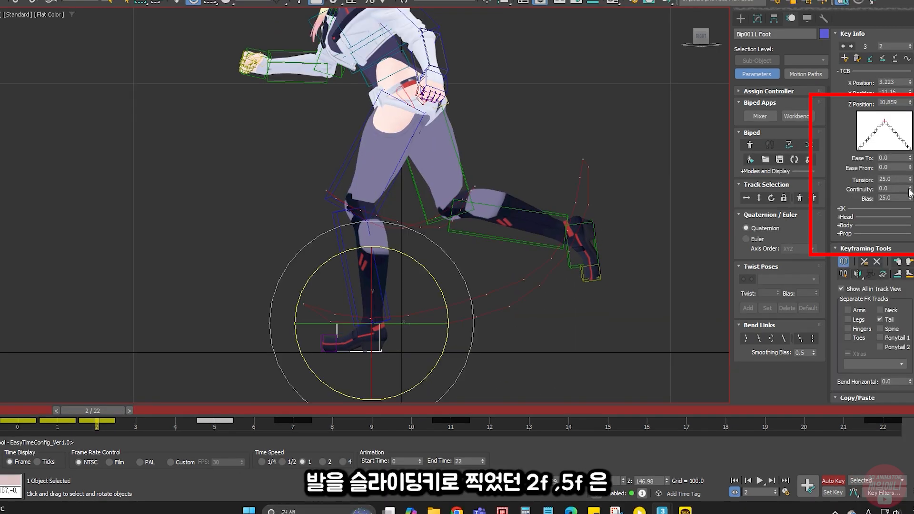
Step through the left foot's keys at frames 2, 5 and 7 to compare their TCB Continuity
key(period)
key(comma)
key(period)
key(period)
key(period)
key(period)
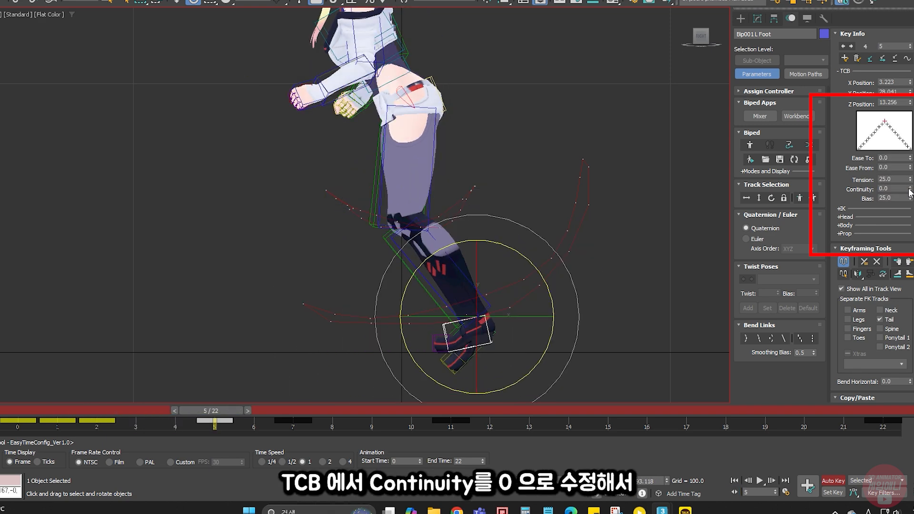
key(period)
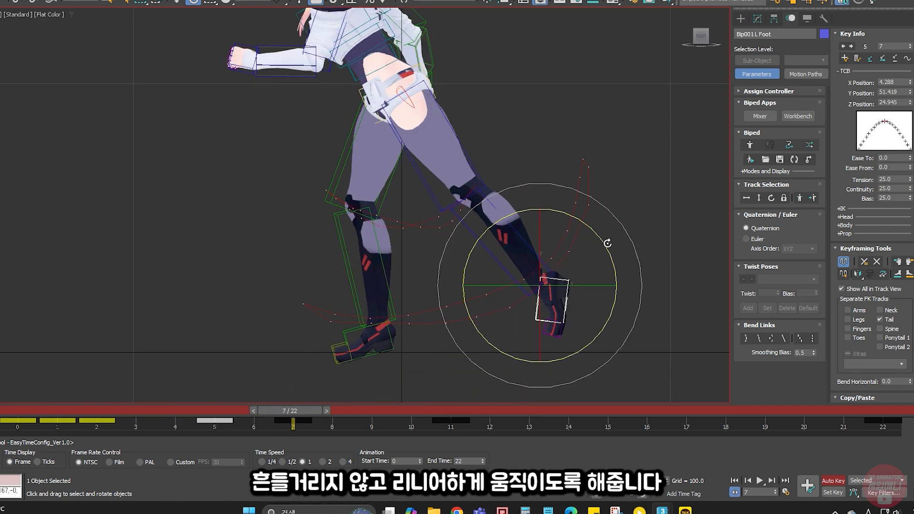
key(comma)
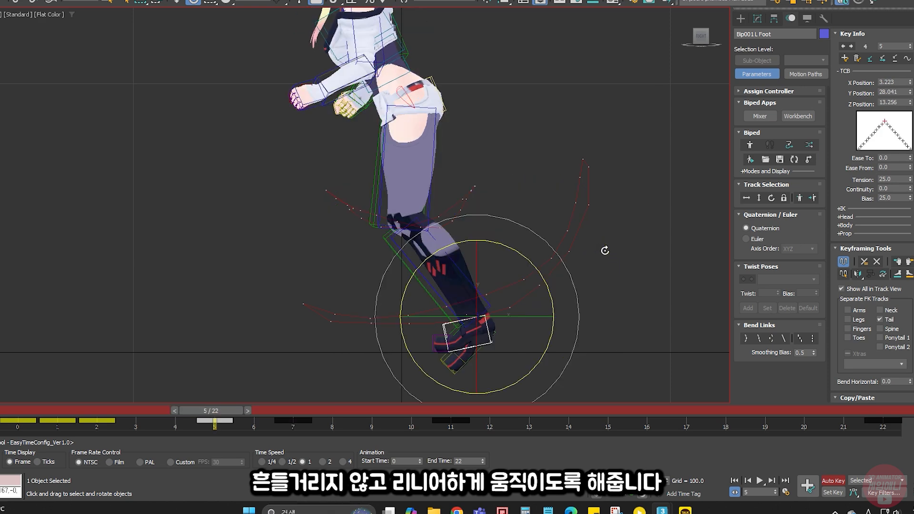
Reposition the left foot as it leaves the ground around frame 7 and step through the frames to check the leg
key(w)
key(period)
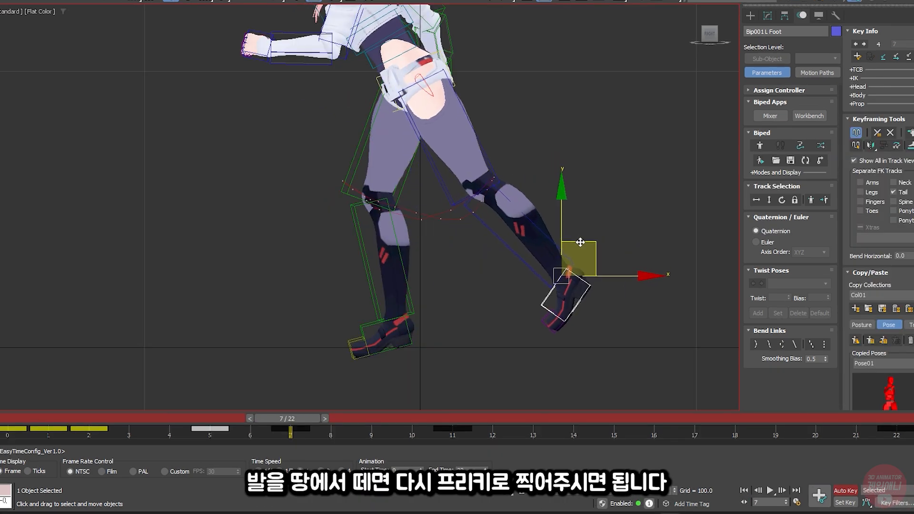
drag(621, 239, 604, 208)
key(comma)
key(comma)
key(period)
key(period)
key(comma)
key(comma)
key(period)
key(period)
key(period)
key(period)
middle_drag(576, 212, 558, 223)
Step back to frame 2 checking the knee bend and show the TCB settings of the left foot's key
key(grave)
key(comma)
key(comma)
key(comma)
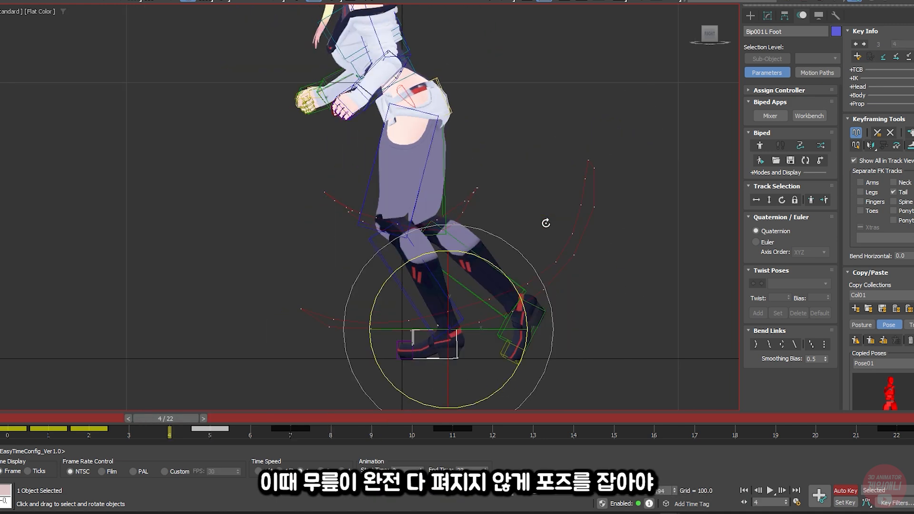
key(comma)
click(856, 69)
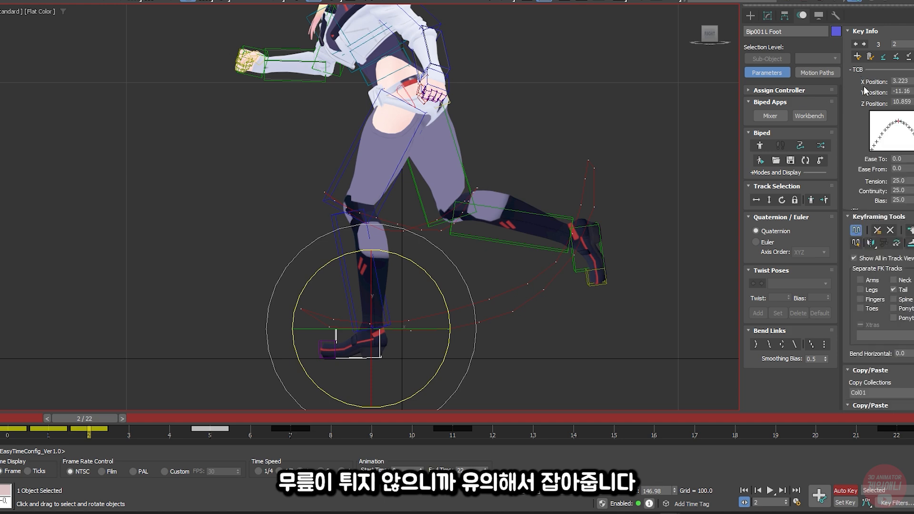
Rotate and move the left foot around frames 6 and 7 so the knee keeps a smooth bend after push-off
key(period)
key(period)
key(period)
key(period)
key(period)
drag(606, 248, 610, 252)
key(comma)
key(w)
drag(567, 256, 578, 246)
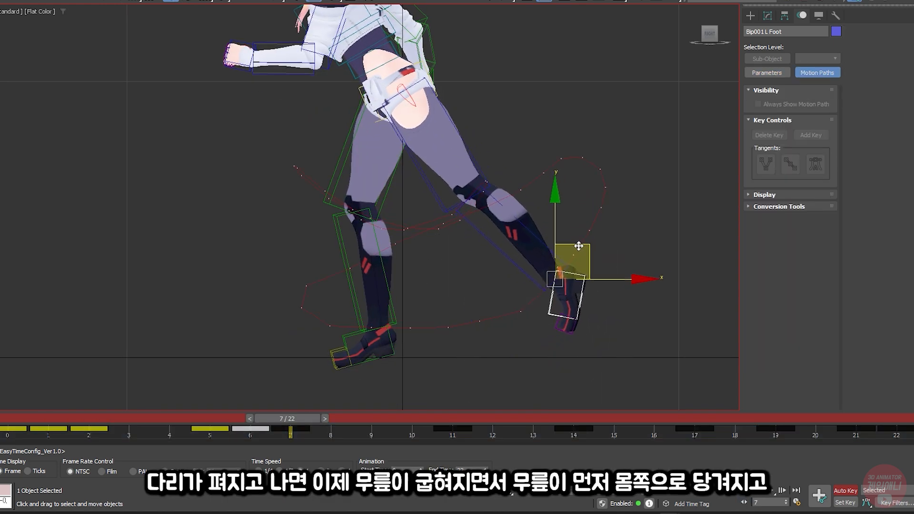
Move the left foot farther back and up as it lifts behind the body, checking the neighbouring frames
key(period)
key(period)
key(period)
key(period)
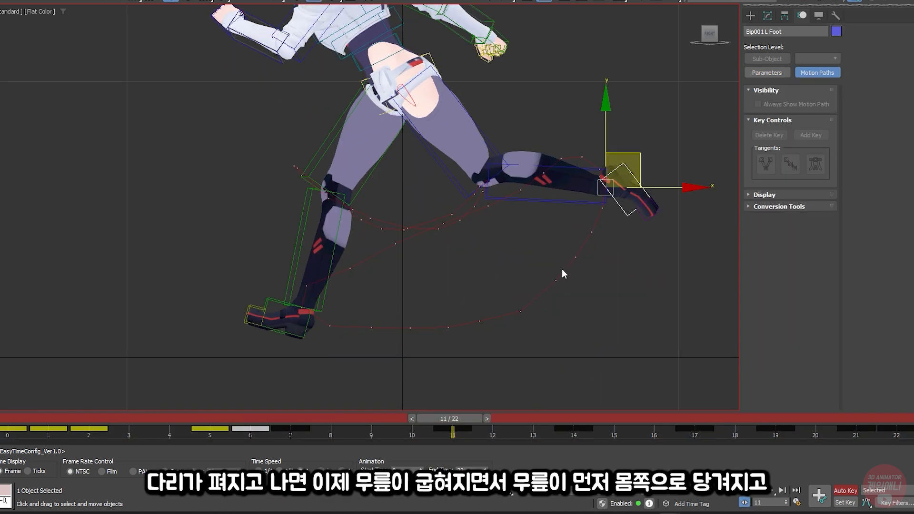
key(comma)
key(comma)
drag(615, 197, 661, 176)
key(comma)
key(comma)
key(period)
key(period)
key(e)
key(period)
key(period)
Bring the raised left foot forward toward the body, rotate it, and step through the frames to check the swing
key(w)
click(624, 150)
drag(623, 134, 572, 124)
key(period)
key(period)
key(period)
key(e)
drag(600, 158, 626, 141)
key(comma)
key(comma)
key(comma)
key(period)
key(period)
key(period)
key(comma)
key(comma)
key(comma)
Shift the left leg slightly forward and up in the next part of its forward swing
key(period)
key(period)
key(period)
key(period)
key(period)
key(period)
key(w)
drag(510, 168, 496, 160)
middle_drag(386, 214, 364, 219)
Adjust the left thigh's rotation at frame 17 in the front view and check the leg's alignment on the following frames
key(period)
key(period)
key(period)
key(period)
key(e)
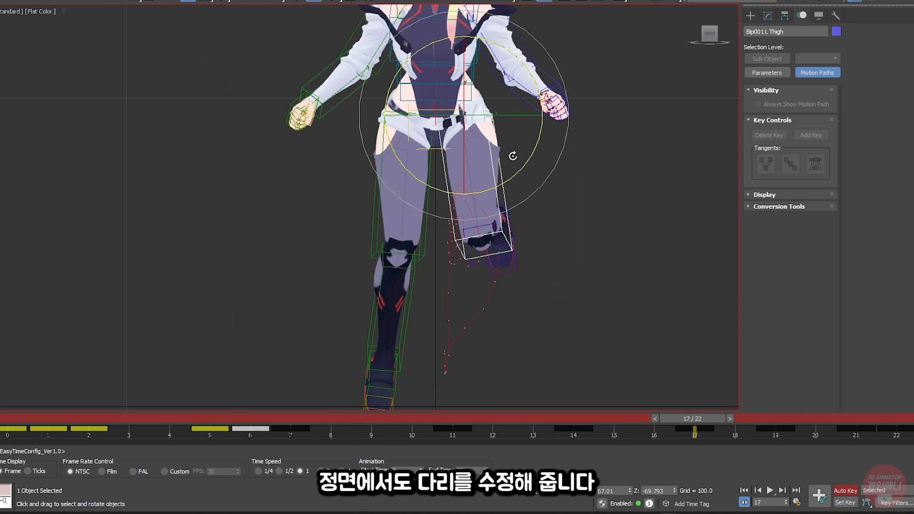
key(period)
key(period)
key(w)
click(475, 276)
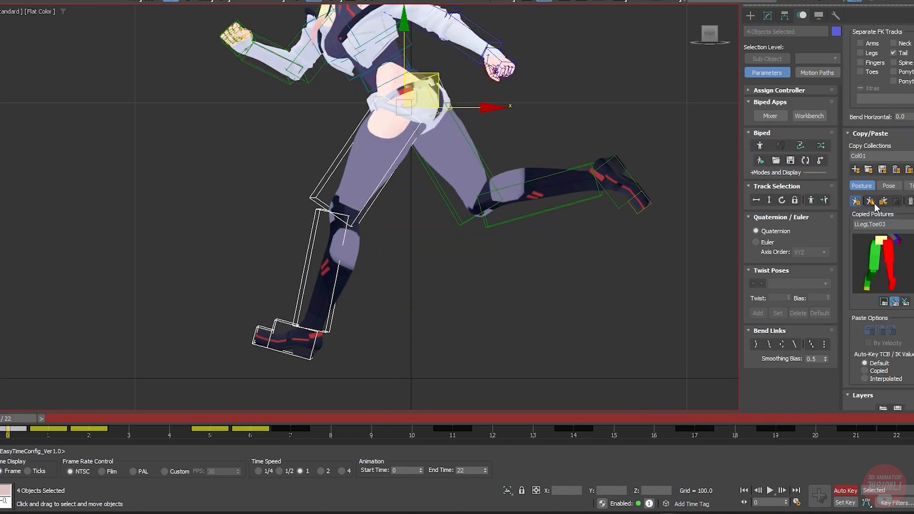
Copy the left leg's posture at frame 1 and paste it mirrored onto the right leg at frame 12
key(period)
click(883, 201)
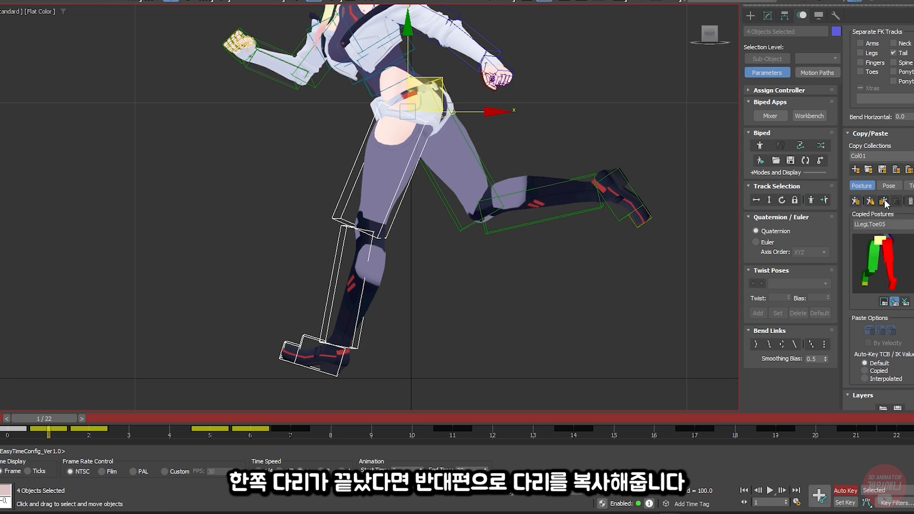
key(period)
key(period)
key(period)
key(period)
key(period)
key(period)
key(period)
key(period)
key(period)
key(period)
key(period)
click(884, 201)
Copy the left leg's posture at frame 2 and paste it mirrored onto the right leg at frame 13
key(comma)
key(comma)
key(comma)
key(comma)
key(comma)
key(comma)
key(comma)
key(comma)
key(comma)
key(comma)
key(comma)
key(period)
click(856, 202)
key(period)
key(period)
key(period)
key(period)
key(period)
key(period)
key(period)
key(period)
key(period)
key(period)
key(period)
click(886, 201)
Copy the left leg's posture at frame 5 and paste it mirrored onto the right leg at frame 16
key(comma)
key(comma)
key(comma)
key(comma)
key(comma)
key(comma)
key(comma)
key(comma)
click(857, 201)
key(period)
key(period)
key(period)
key(period)
key(period)
key(period)
key(period)
key(period)
key(period)
key(period)
key(period)
click(885, 201)
Copy the left leg's posture at frame 6 and paste it mirrored onto the right leg at frame 17
key(comma)
key(comma)
key(comma)
key(comma)
key(comma)
key(comma)
key(comma)
key(comma)
key(comma)
key(comma)
click(858, 202)
key(period)
key(period)
key(period)
key(period)
key(period)
key(period)
key(period)
key(period)
key(period)
key(period)
key(period)
click(884, 201)
Continue mirroring the left leg's remaining key postures onto the right leg half a cycle apart, working through frame 21
key(comma)
key(comma)
key(comma)
key(comma)
key(comma)
key(comma)
key(period)
key(period)
key(period)
key(period)
key(period)
key(period)
key(period)
key(period)
key(period)
key(period)
click(884, 201)
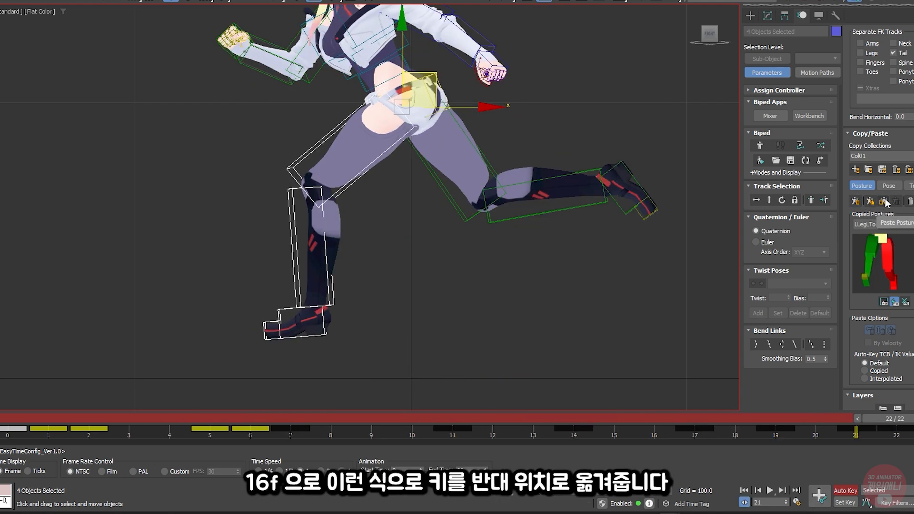
Play back the run cycle to check the mirrored legs, and select the right foot at its ground contact on frame 12
key(comma)
key(comma)
key(comma)
key(comma)
key(comma)
key(comma)
key(comma)
click(625, 181)
key(/)
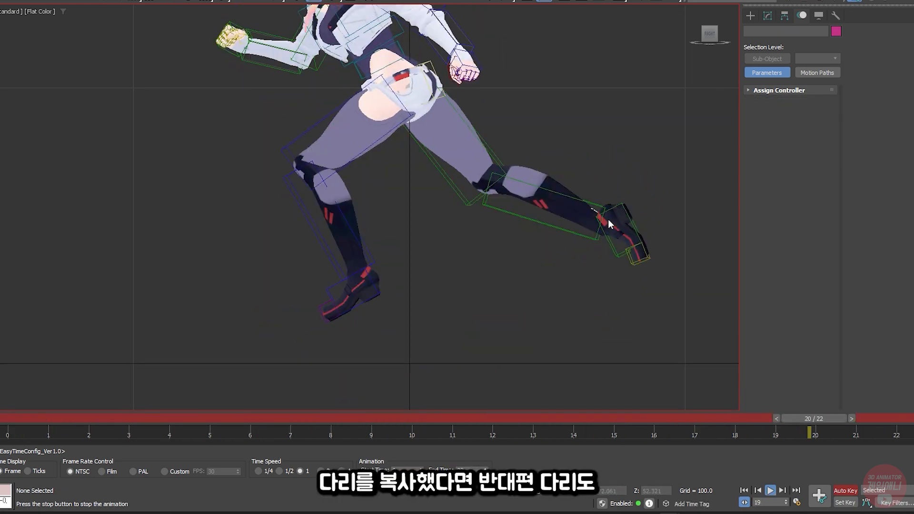
key(/)
click(348, 341)
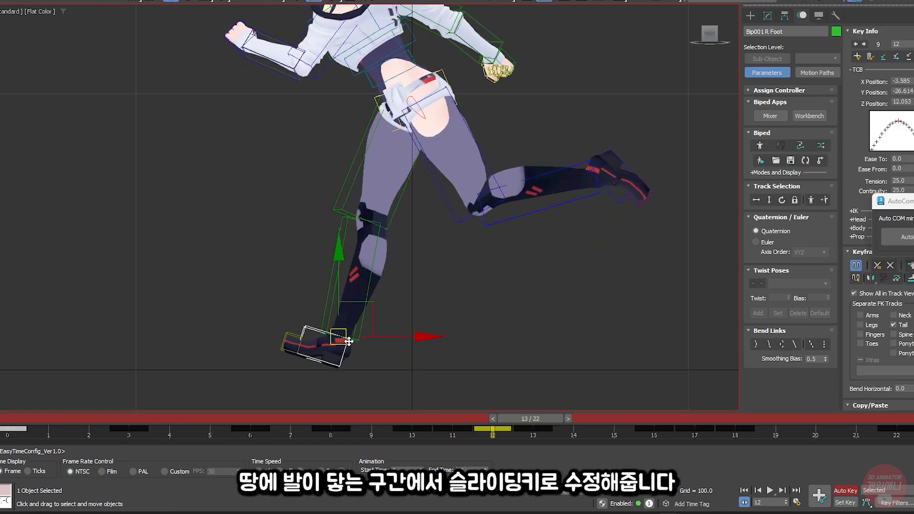
key(/)
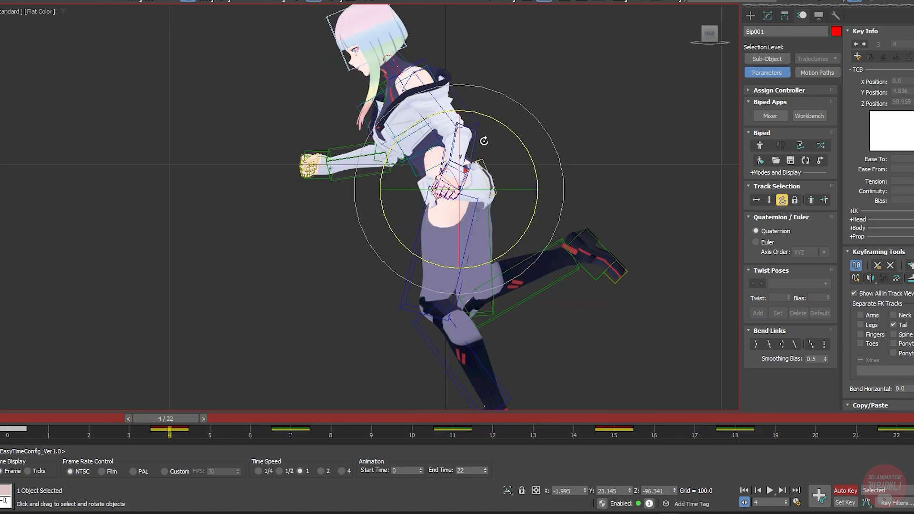
At frame 4, rotate the centre of mass more upright and bend the three spine links slightly forward into a C curve
drag(518, 139, 522, 163)
key(w)
click(415, 143)
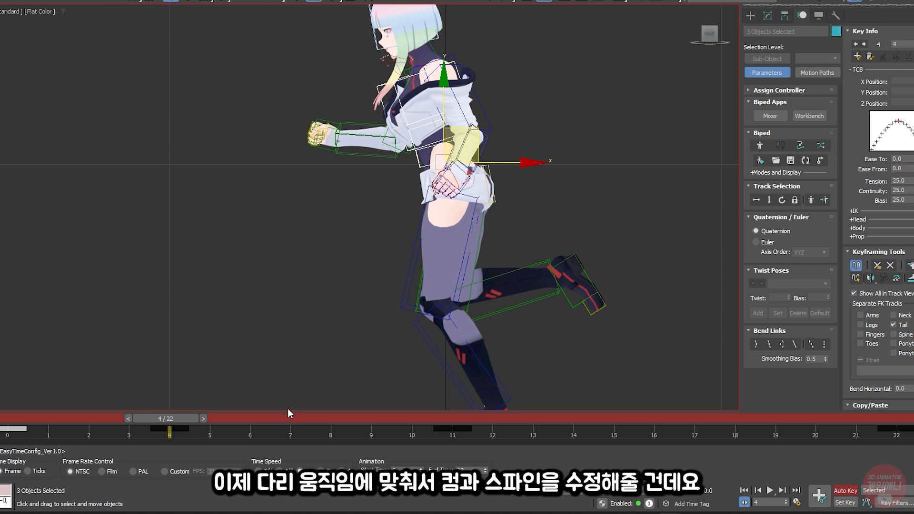
click(288, 415)
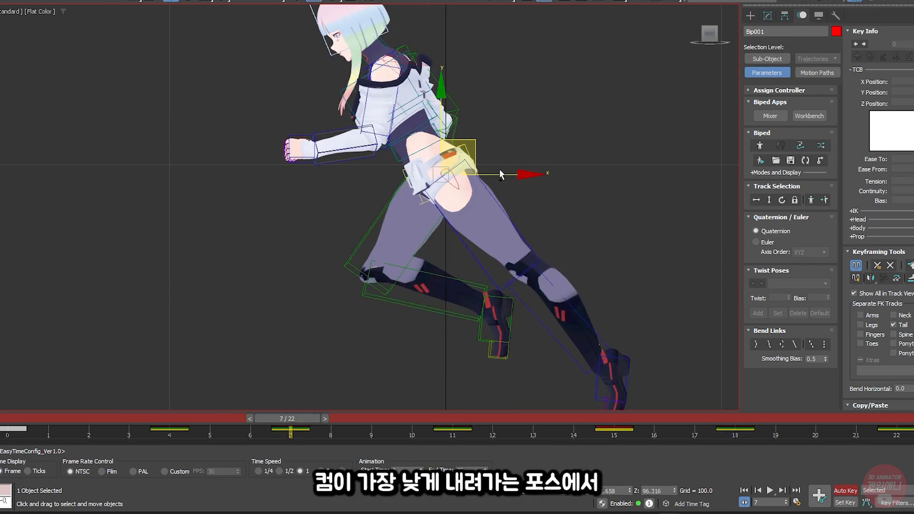
drag(519, 112, 381, 176)
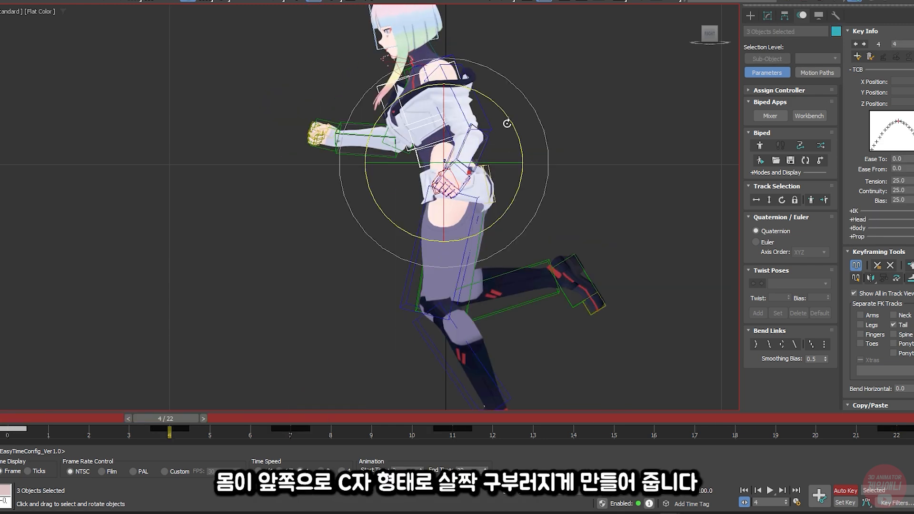
drag(506, 123, 504, 114)
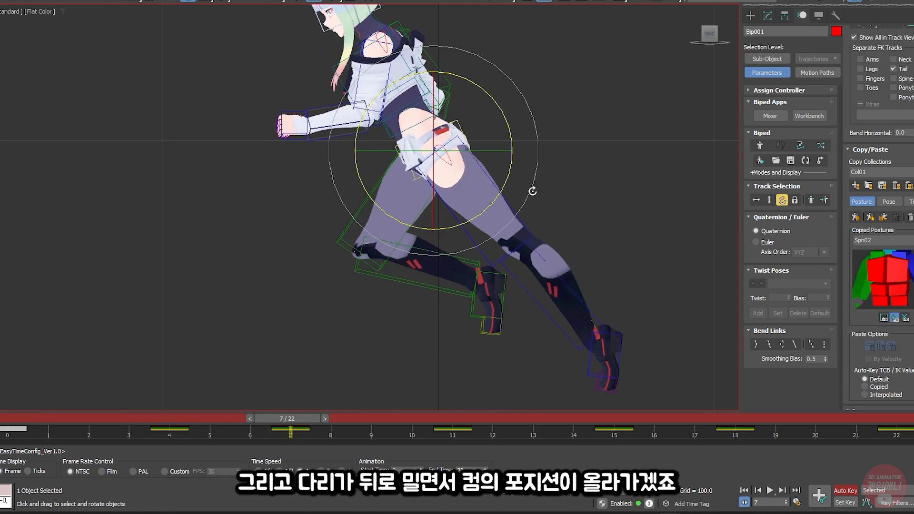
At frame 7, lean the centre of mass farther forward and rotate the spine links back to straighten the torso with the pushing leg
drag(508, 119, 495, 105)
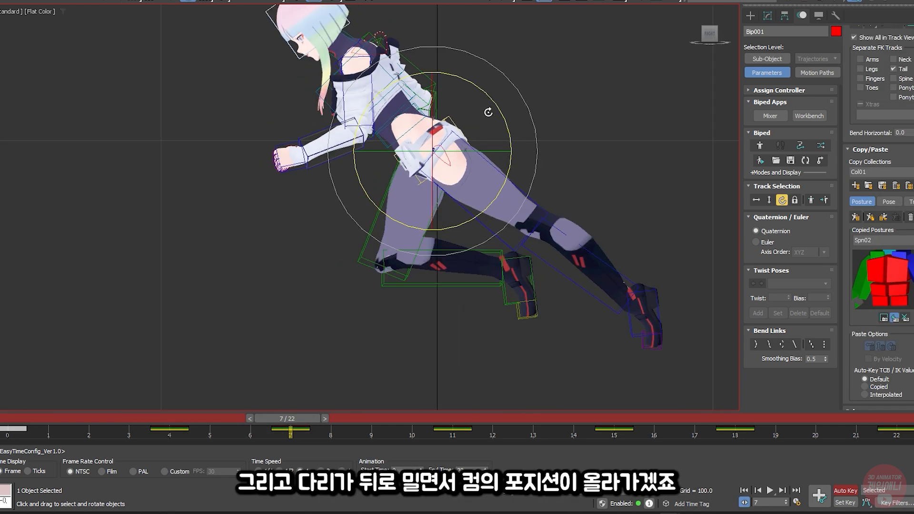
middle_drag(487, 112, 483, 130)
click(389, 102)
key(w)
key(e)
ctrl+click(396, 96)
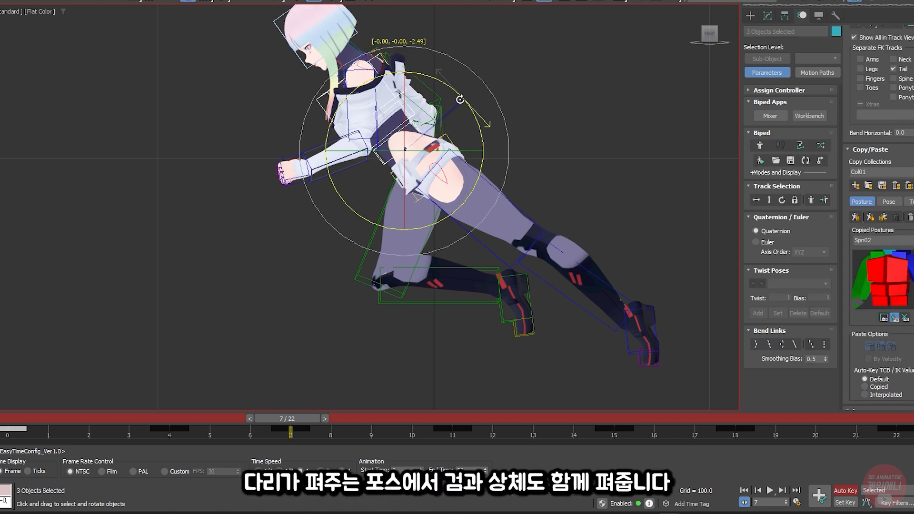
drag(463, 97, 478, 109)
key(comma)
key(period)
Select the spine links again for rotation and compare the torso pose with the previous frame
click(437, 172)
click(406, 124)
key(w)
key(e)
ctrl+click(413, 114)
key(comma)
key(period)
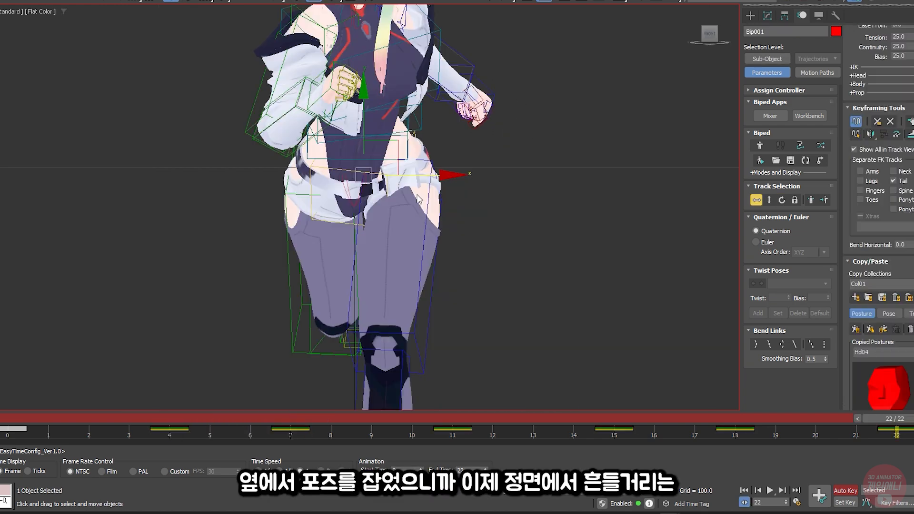
Step through the cycle in the front view to examine the centre of mass's side-to-side sway
key(period)
key(period)
key(period)
key(period)
key(period)
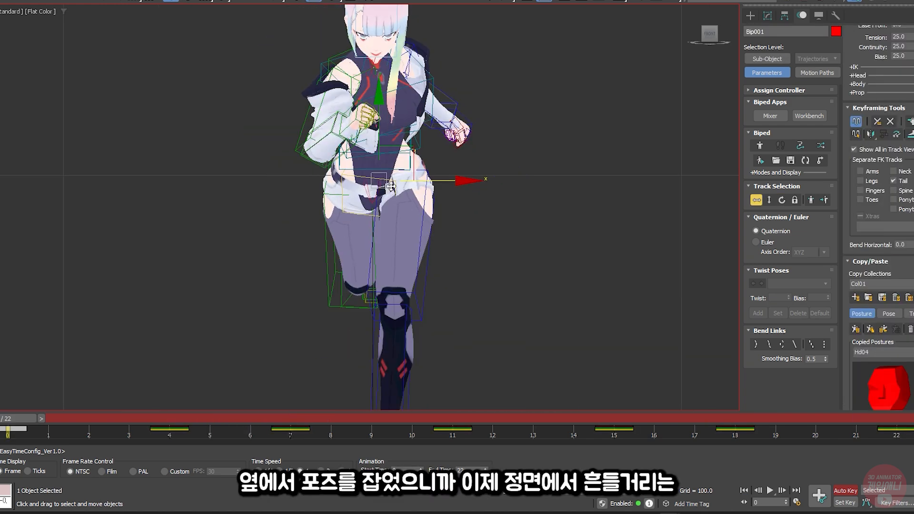
key(period)
key(period)
key(period)
key(period)
key(period)
key(period)
key(slash)
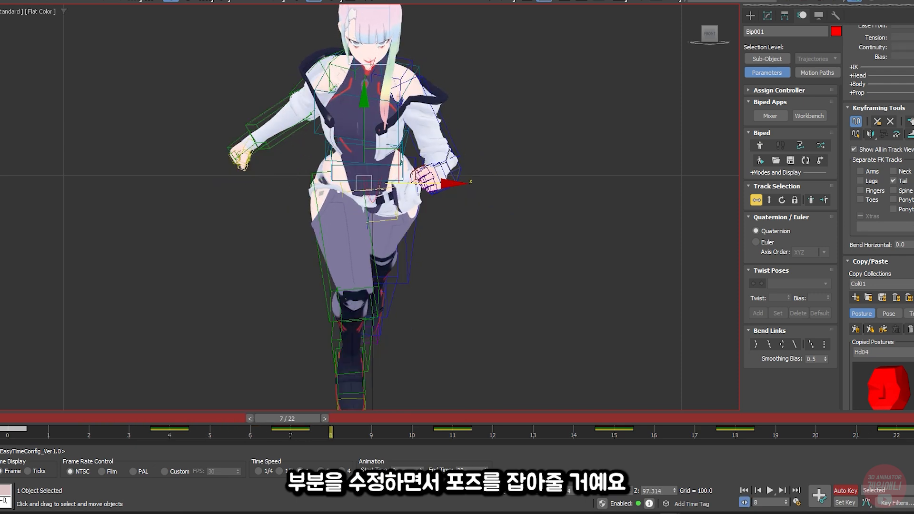
In the front view, shift the centre of mass slightly sideways toward the supporting leg, comparing neighbouring frames
key(comma)
key(comma)
key(comma)
key(period)
drag(404, 200, 408, 201)
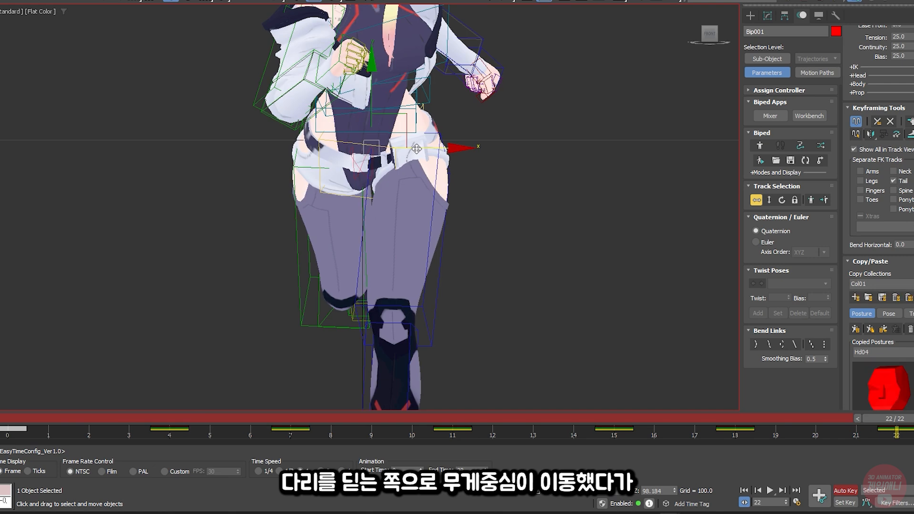
key(comma)
key(period)
key(period)
key(period)
drag(403, 180, 407, 180)
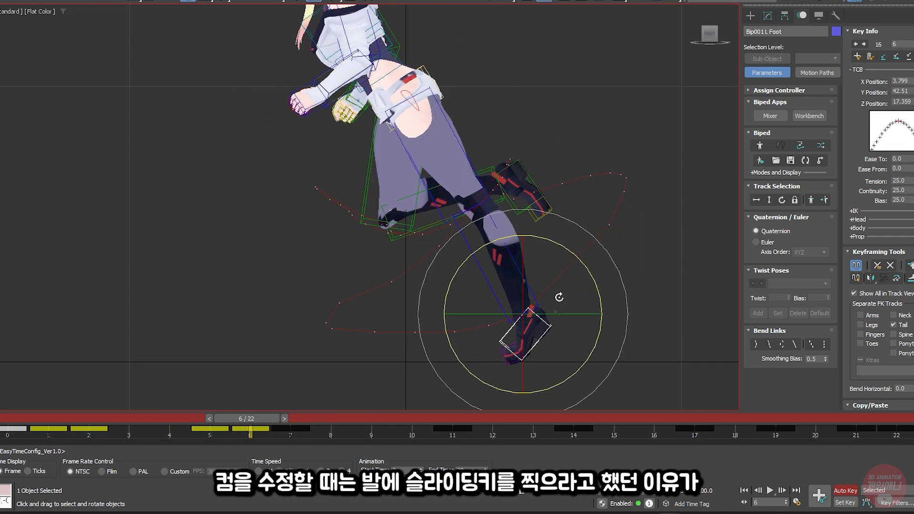
Reposition the left foot at frames 6 and 7 to restore the push-off pose after the centre of mass change
key(w)
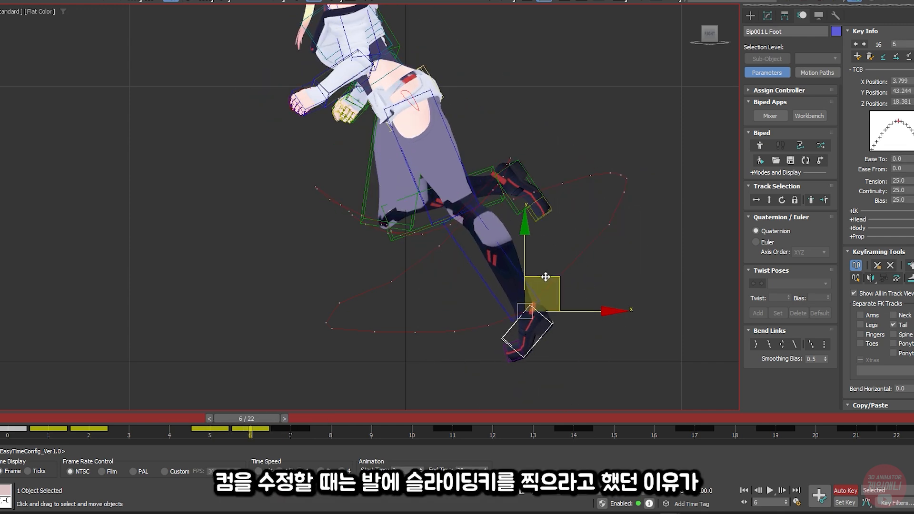
key(period)
drag(634, 205, 590, 258)
key(period)
key(period)
key(period)
key(period)
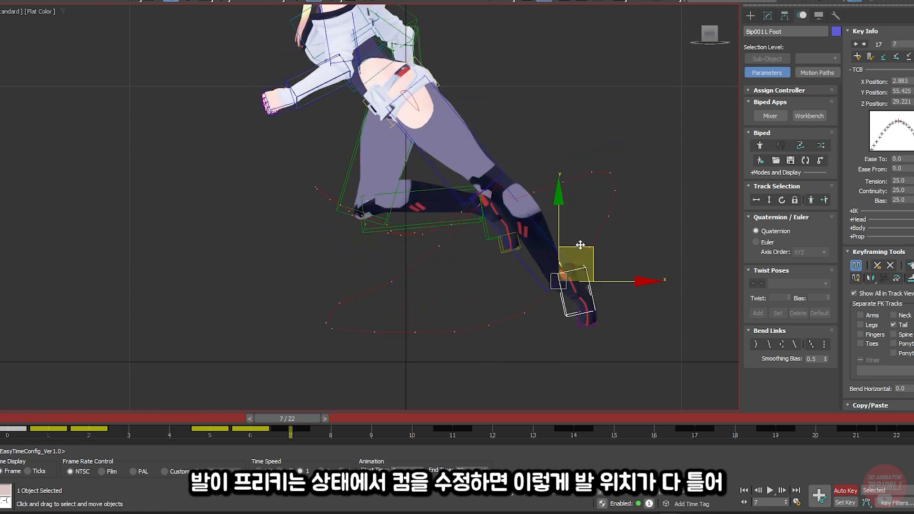
drag(633, 141, 616, 155)
Adjust the raised left foot at frames 14, 17 and 19 to smooth its path behind the body
key(period)
key(period)
key(period)
key(e)
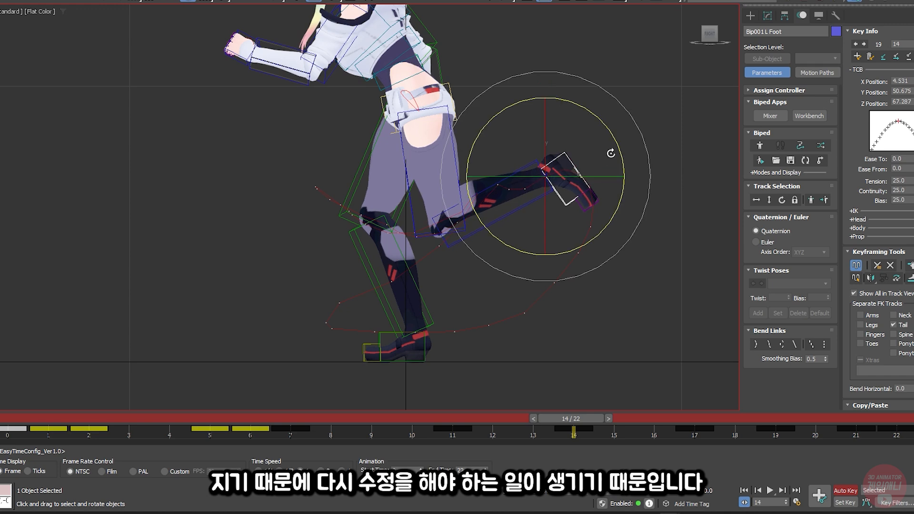
key(period)
key(period)
key(period)
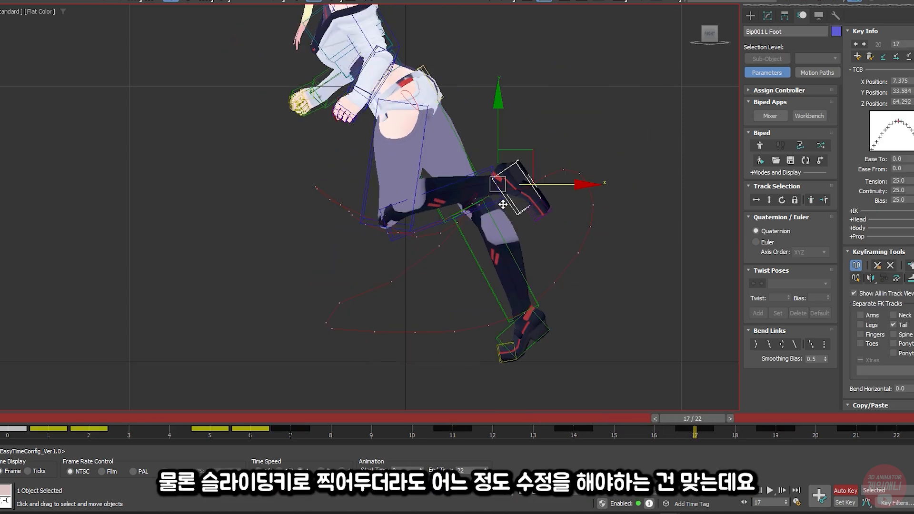
mouse_move(512, 151)
mouse_down()
mouse_move(498, 185)
mouse_move(502, 165)
mouse_up()
key(period)
key(period)
mouse_move(440, 209)
mouse_down()
mouse_move(426, 224)
mouse_move(441, 208)
mouse_up()
key(comma)
key(comma)
Check the centre of mass's key frames and key the left foot at frame 15 to match them
key(Page_Up)
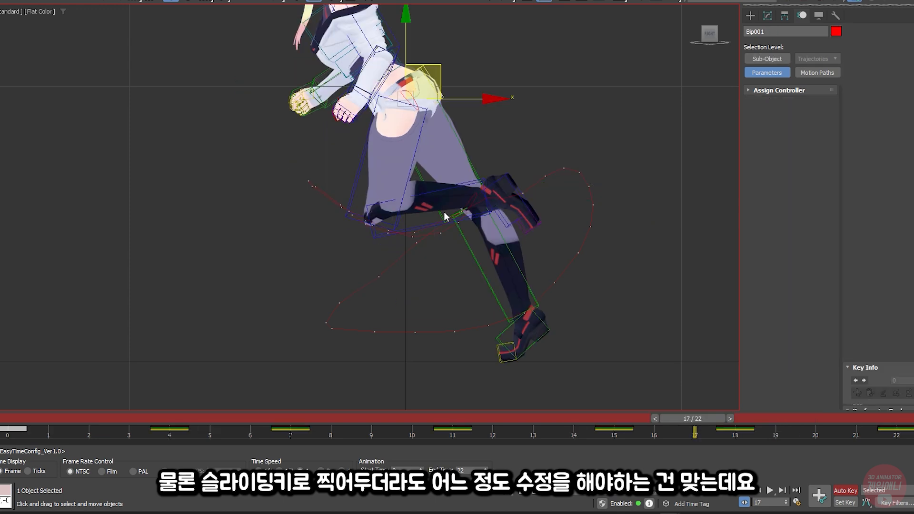
key(period)
click(470, 218)
drag(590, 414, 613, 418)
key(0)
key(comma)
Delete the left foot's old keys at frames 14, 17 and 19
click(576, 430)
key(Delete)
click(696, 430)
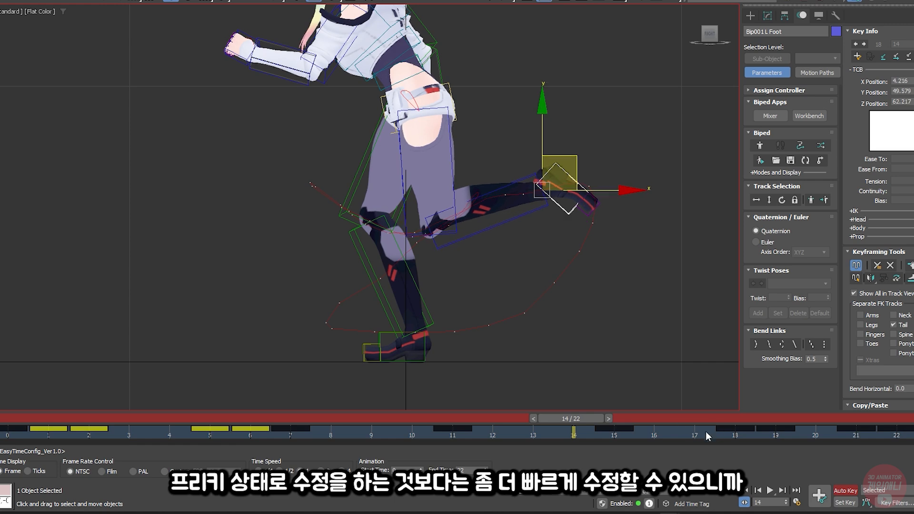
key(Delete)
key(period)
key(period)
key(period)
click(771, 435)
key(Delete)
Move the airborne left foot farther forward at frame 18, comparing it with the preceding keys
key(comma)
key(comma)
key(comma)
key(period)
key(period)
key(period)
key(period)
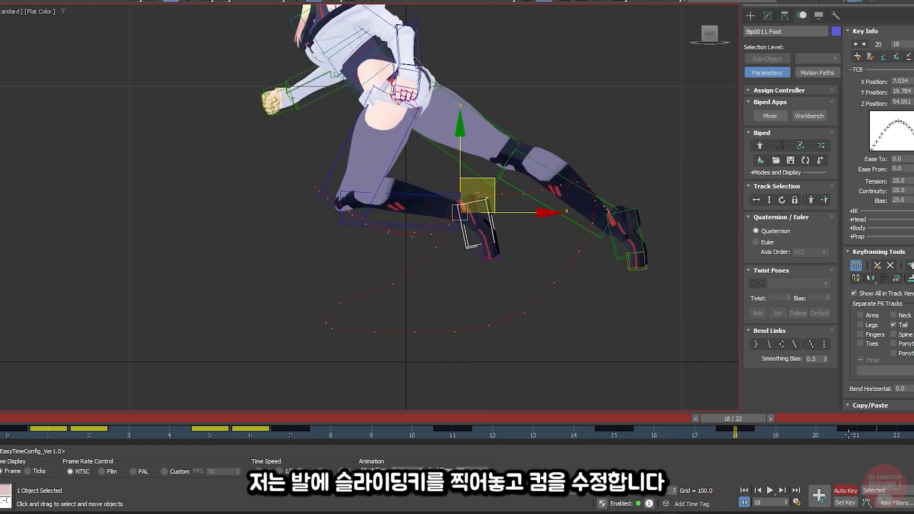
drag(409, 258, 383, 252)
Refine the left foot's position at frame 18 against its pose at frame 15
key(comma)
key(comma)
key(comma)
key(comma)
key(comma)
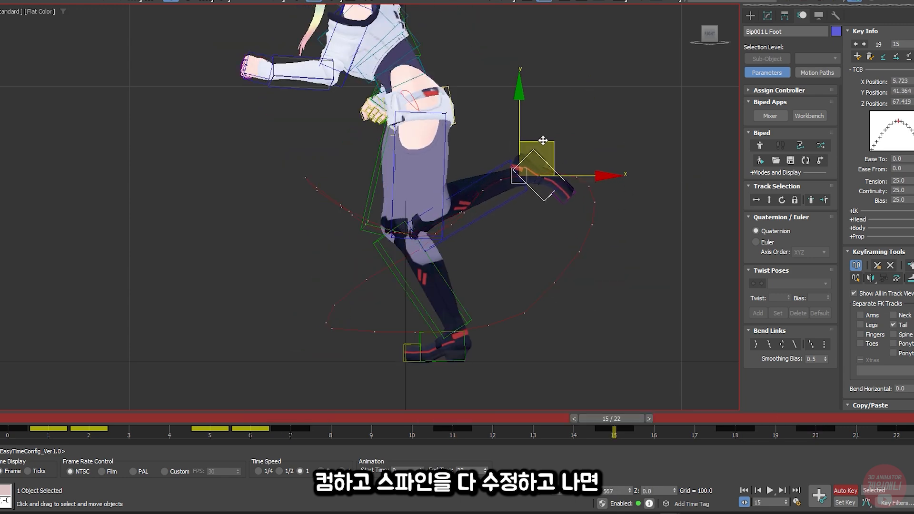
key(period)
key(period)
key(period)
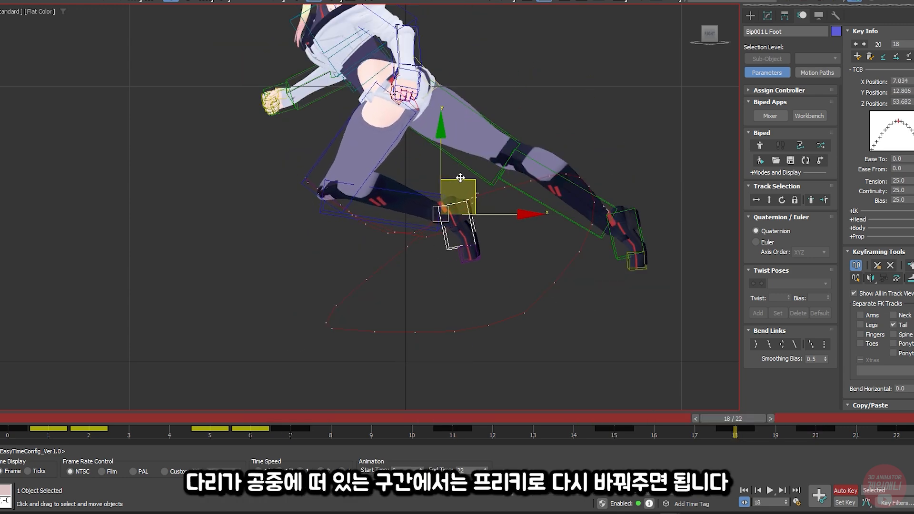
drag(457, 181, 456, 182)
Step through the swing frames to examine the left foot's motion arc
key(comma)
key(comma)
key(comma)
key(period)
key(period)
key(period)
key(period)
key(period)
key(comma)
key(comma)
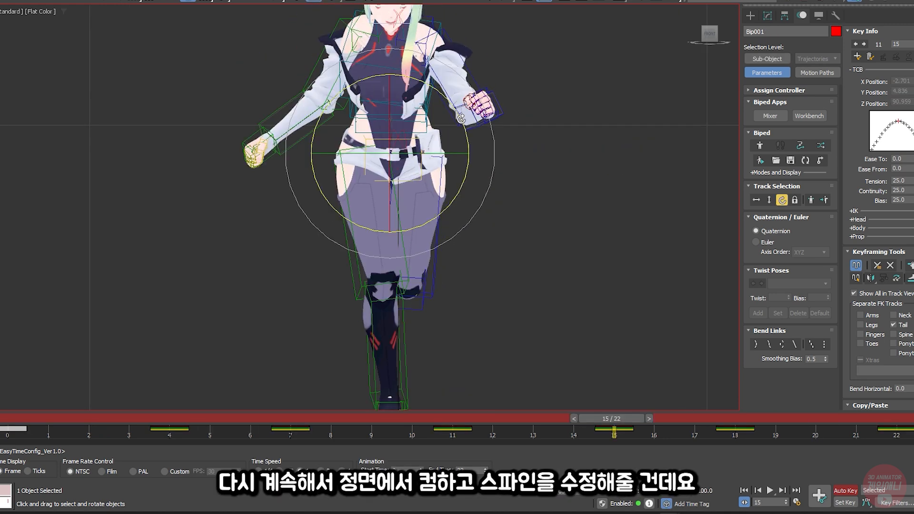
In the front view at frame 4, rotate the centre of mass to drop the pelvis toward the lifted right leg
key(comma)
key(comma)
key(comma)
key(comma)
key(comma)
key(comma)
key(comma)
key(comma)
key(comma)
key(comma)
key(comma)
key(comma)
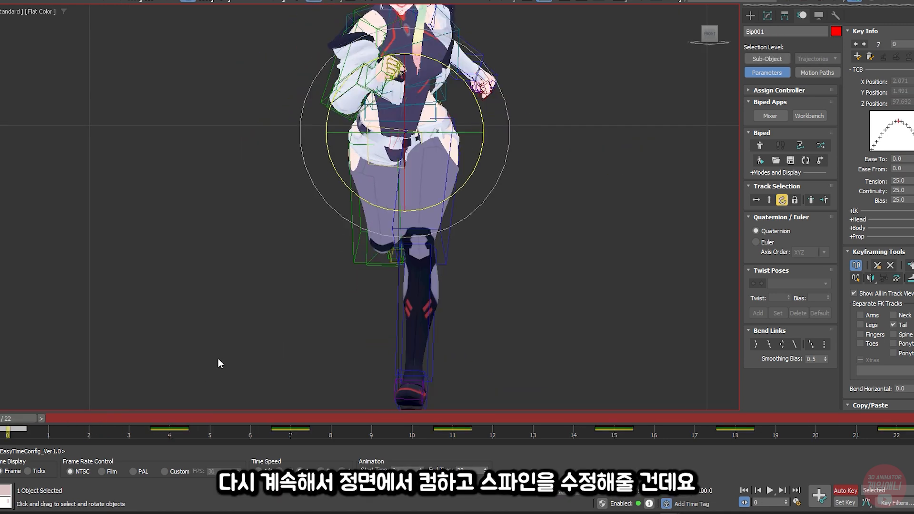
key(period)
middle_drag(481, 135, 494, 175)
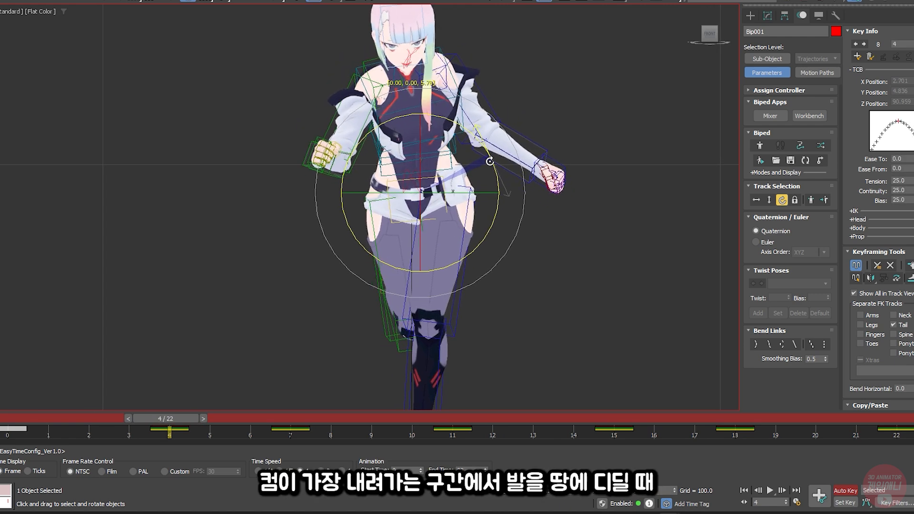
drag(488, 159, 487, 161)
Step between the contact pose and frame 7 to compare the pelvis tilt around frame 4
key(comma)
key(period)
key(comma)
key(comma)
key(comma)
key(period)
key(period)
key(period)
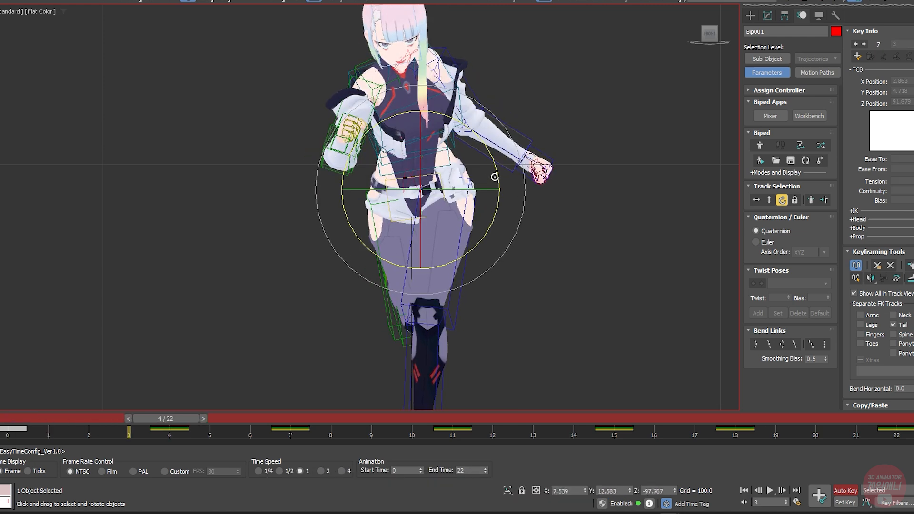
key(period)
key(period)
key(period)
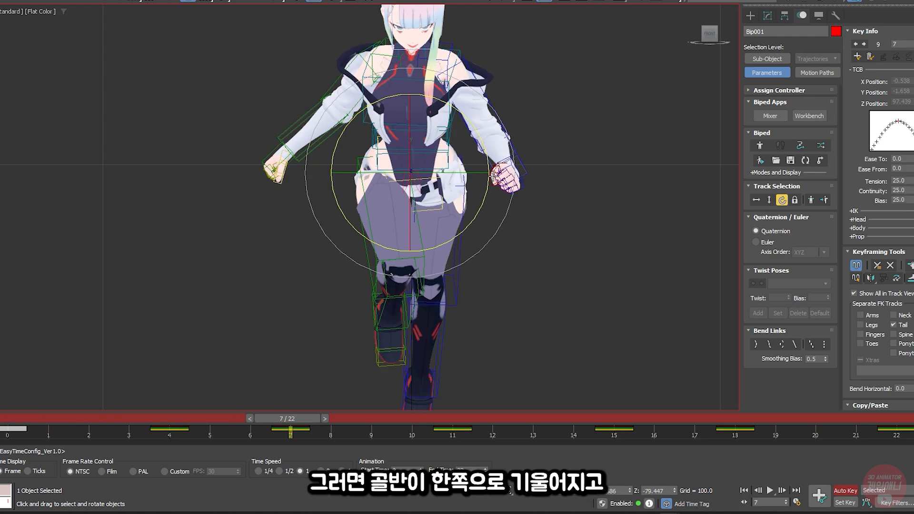
key(comma)
key(comma)
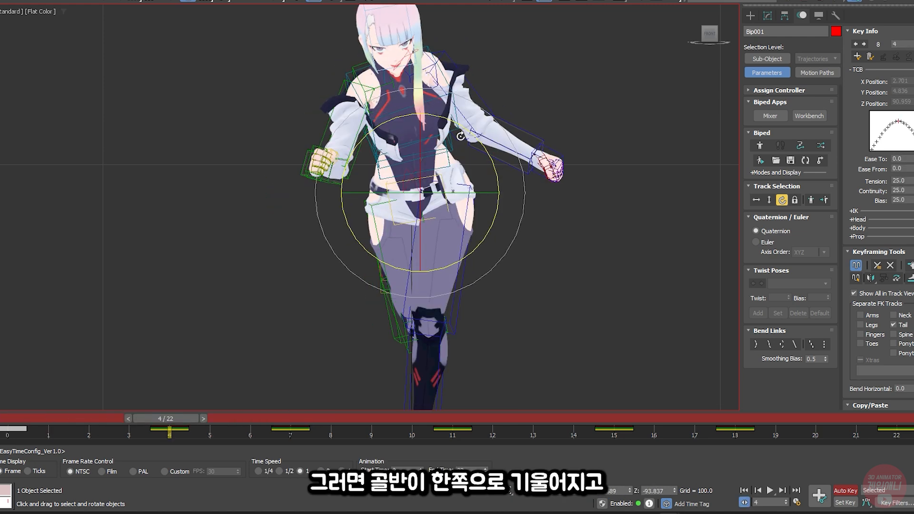
Select the three spine links at frame 4 and rotate them opposite to the pelvis tilt to balance the body
key(w)
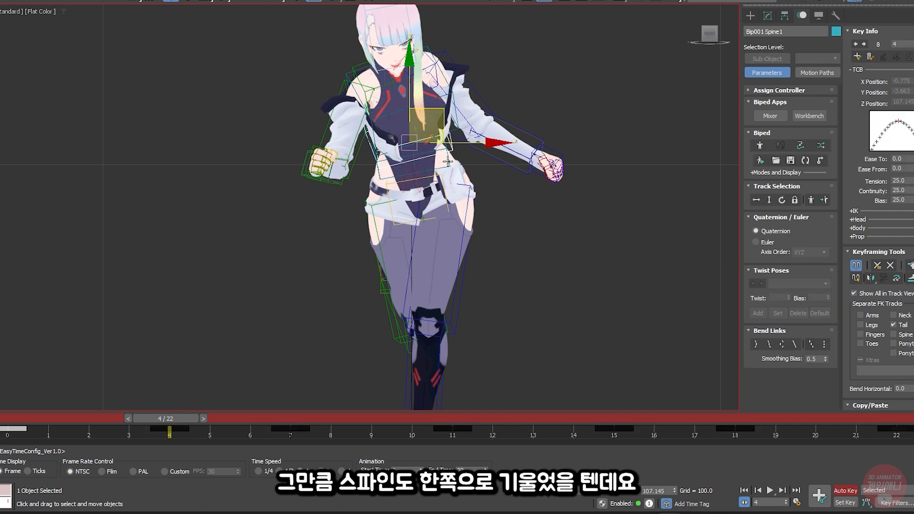
ctrl+click(455, 129)
middle_drag(455, 129, 454, 139)
key(e)
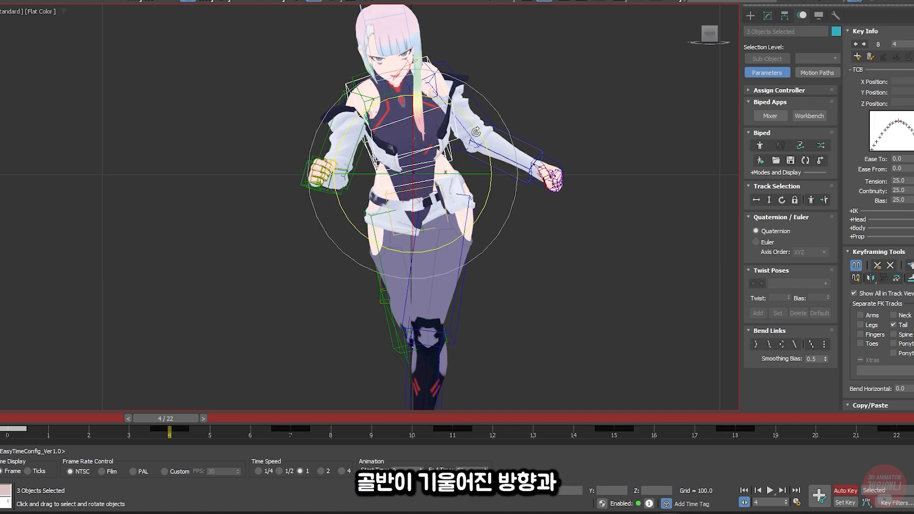
drag(480, 136, 480, 137)
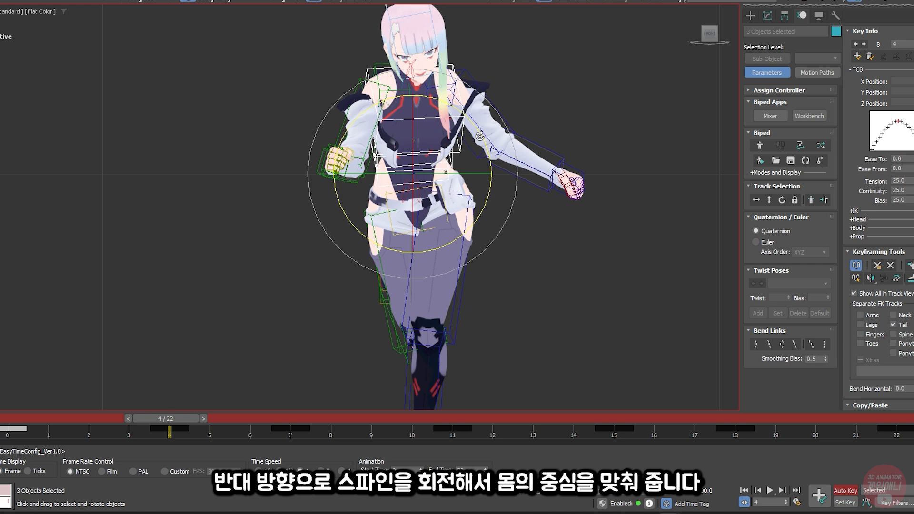
At frame 7, rotate the centre of mass in the front view to tilt the pelvis the opposite way from frame 4
key(/)
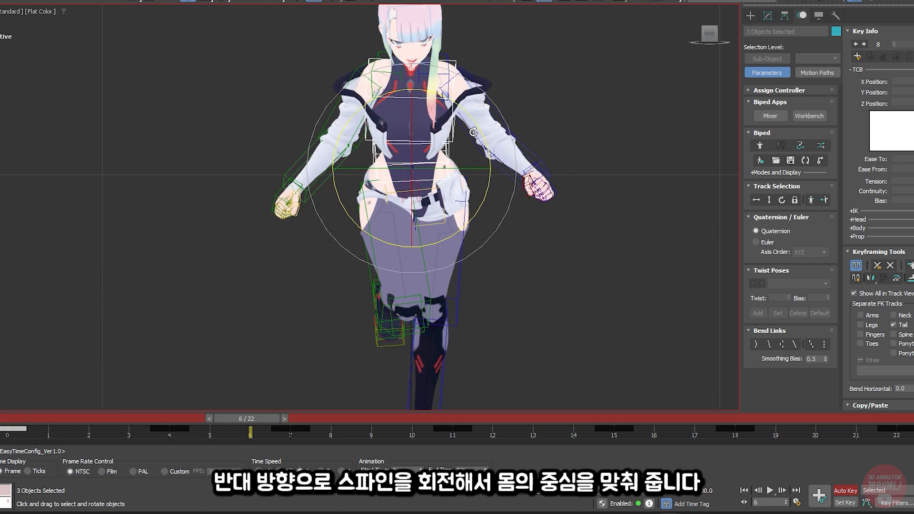
key(period)
key(period)
key(period)
key(period)
key(period)
key(period)
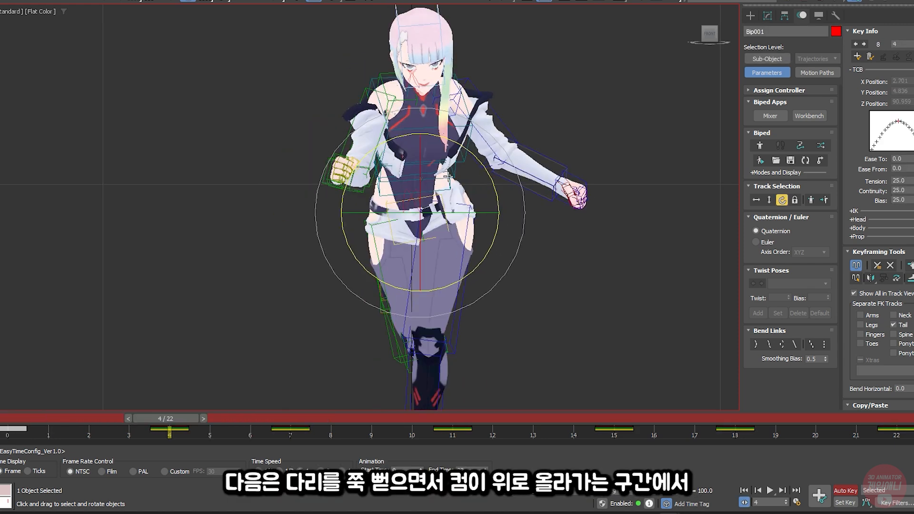
key(period)
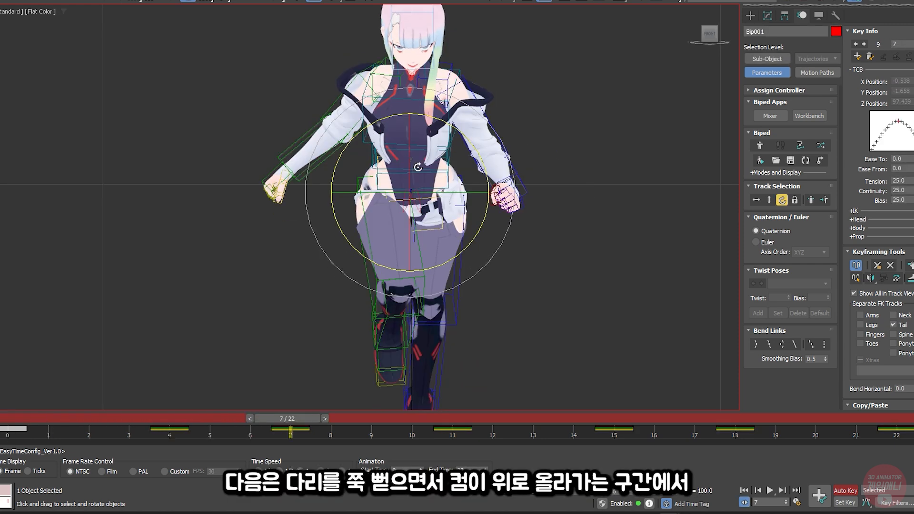
drag(482, 169, 480, 174)
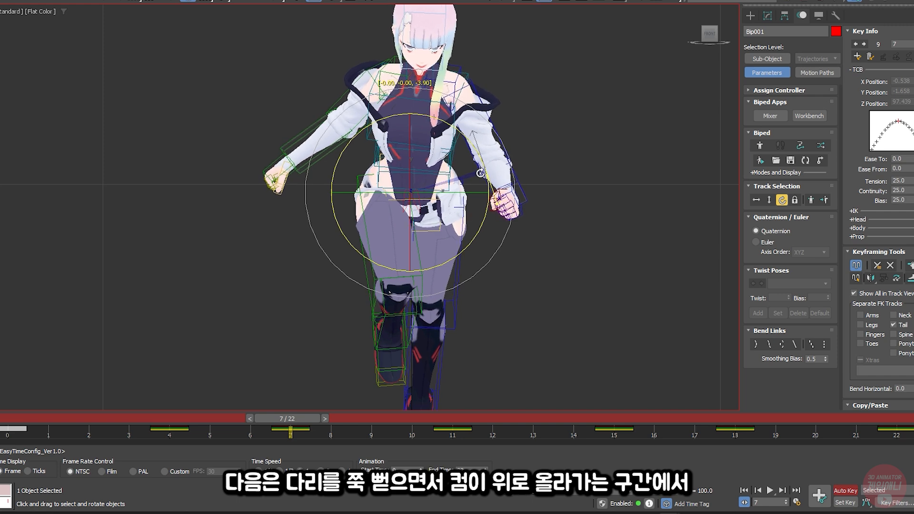
key(comma)
key(period)
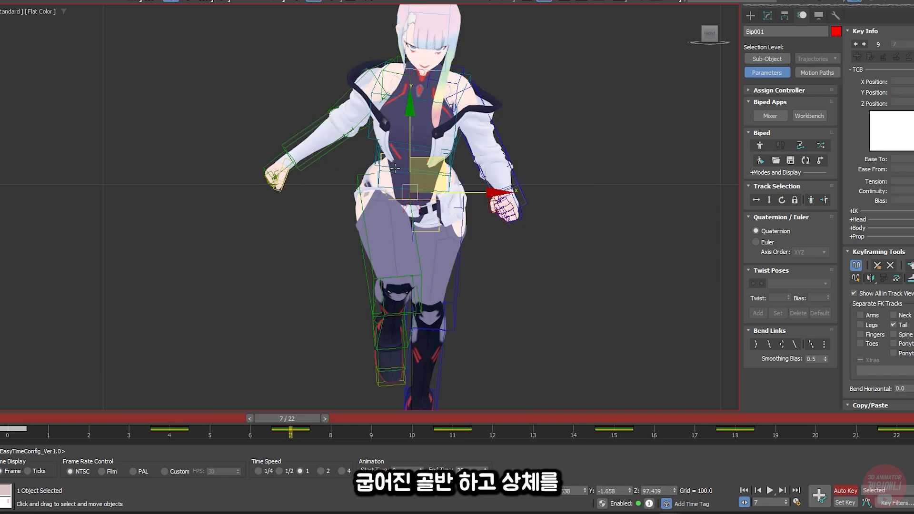
Rotate the spine links sideways to counterbalance the pelvis tilt at frame 7, comparing with frame 4
click(394, 168)
ctrl+click(380, 169)
key(e)
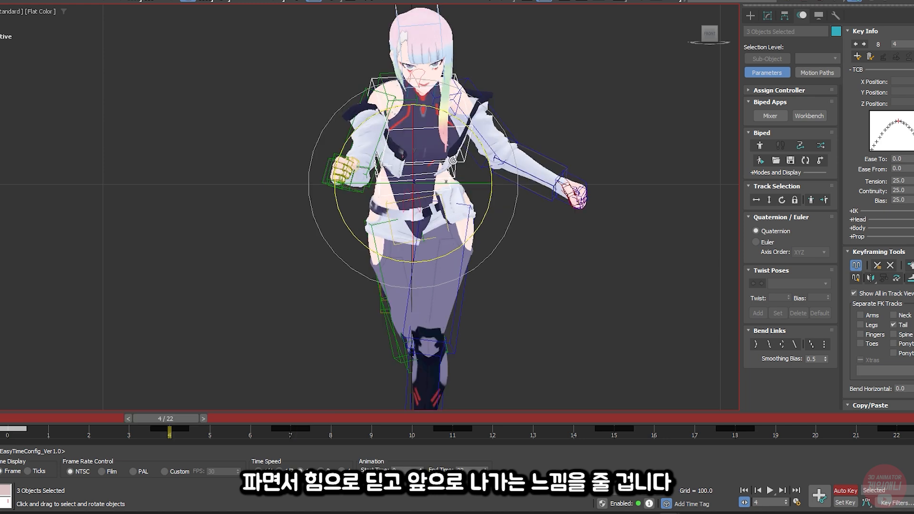
drag(480, 135, 478, 134)
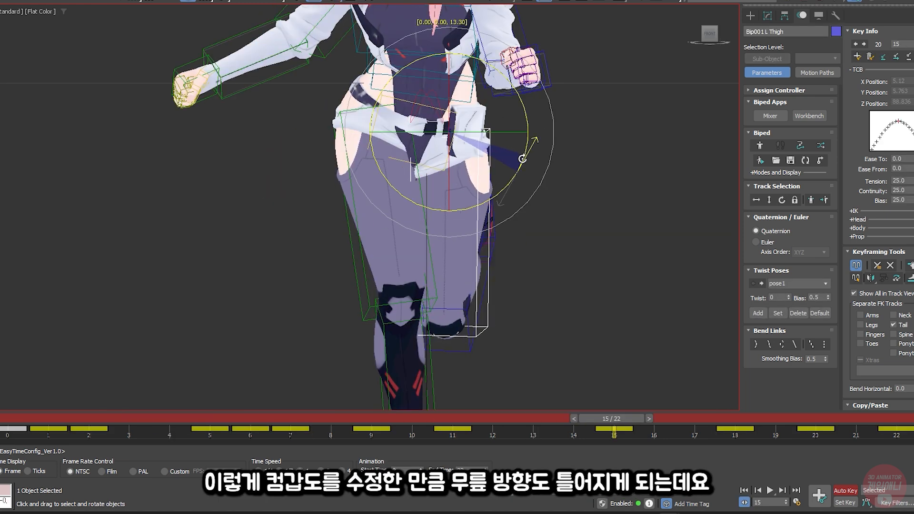
Correct the left knee's direction at frames 15 and 18 by rotating the left leg, checking from the back view
right_click(522, 158)
scroll(498, 177, down, 2)
right_click(518, 172)
key(w)
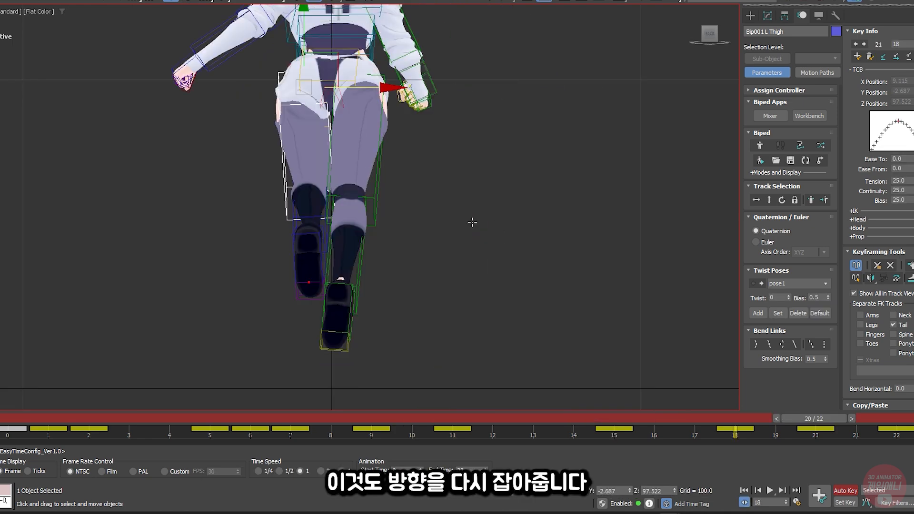
scroll(337, 194, up, 3)
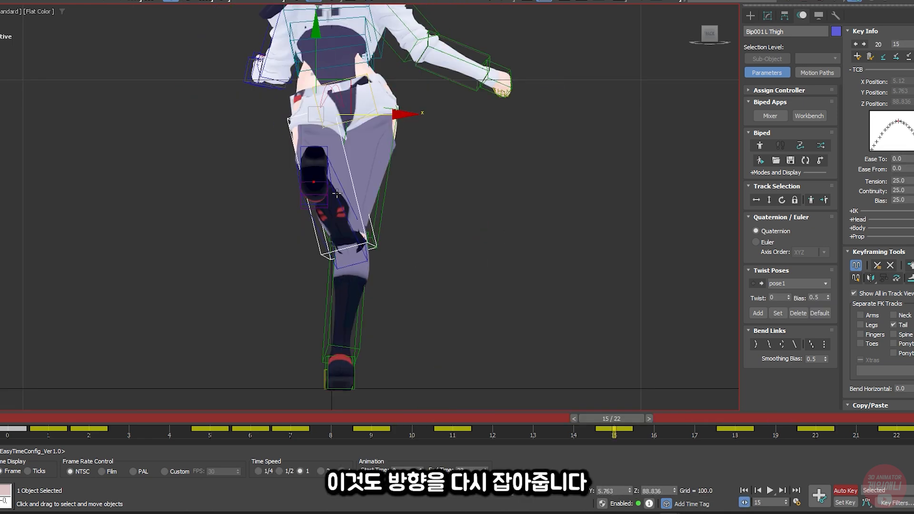
drag(432, 246, 483, 240)
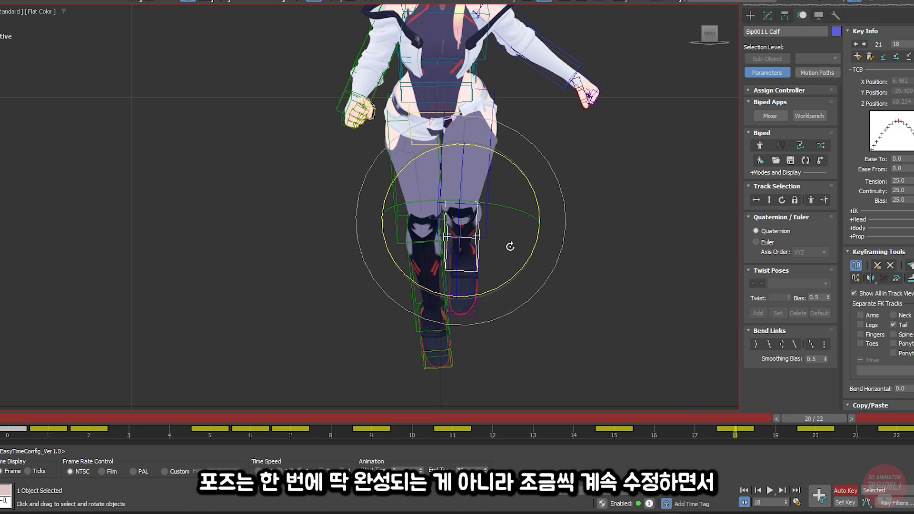
Copy the left leg's frame 0 key to frame 22 so the loop's start and end match
key(comma)
key(period)
key(period)
key(period)
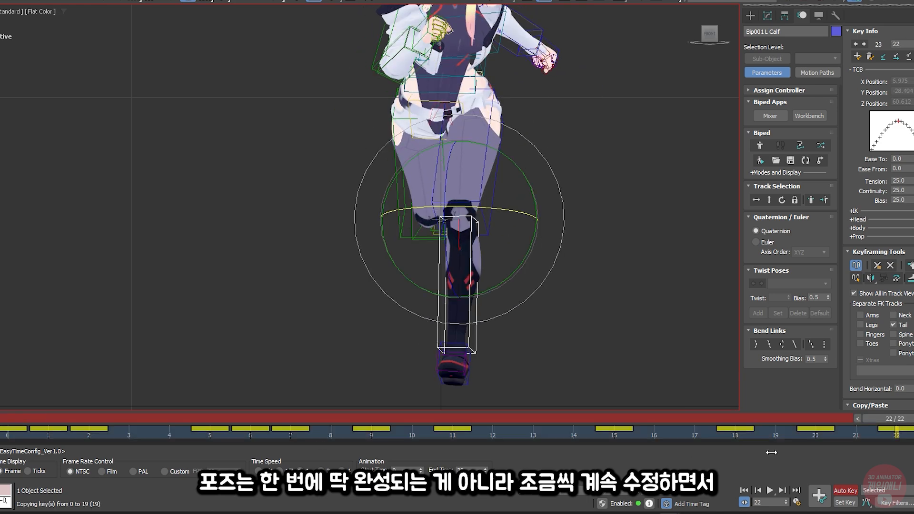
key(period)
key(period)
key(period)
key(comma)
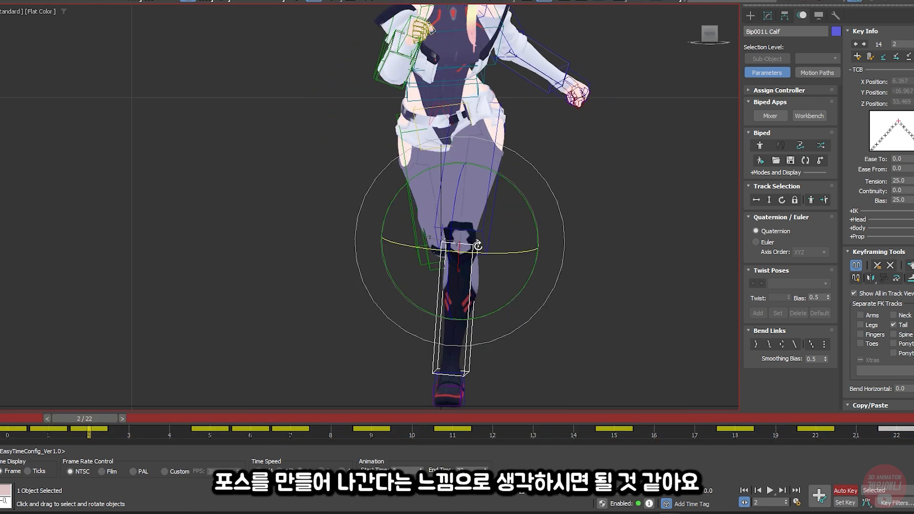
Play through the cycle in the front view to examine the left leg and knee direction
key(period)
key(period)
key(period)
key(period)
key(period)
key(period)
key(period)
key(period)
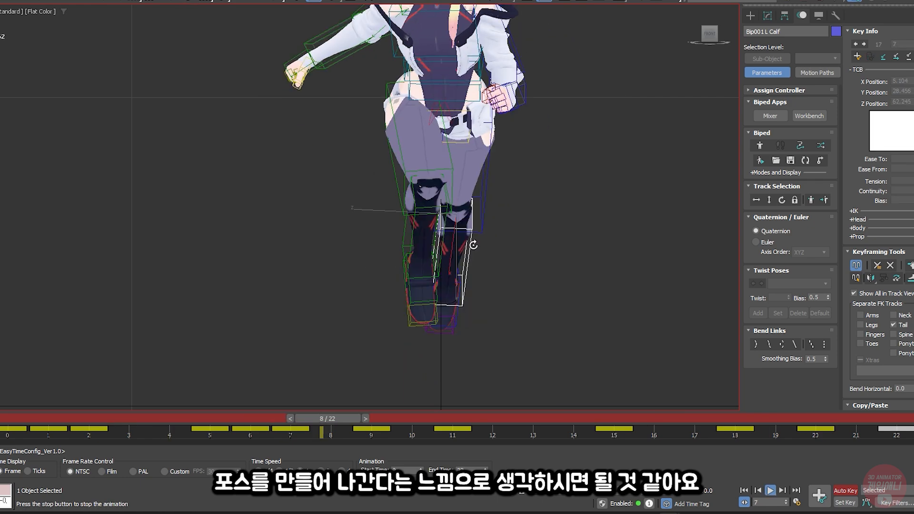
key(period)
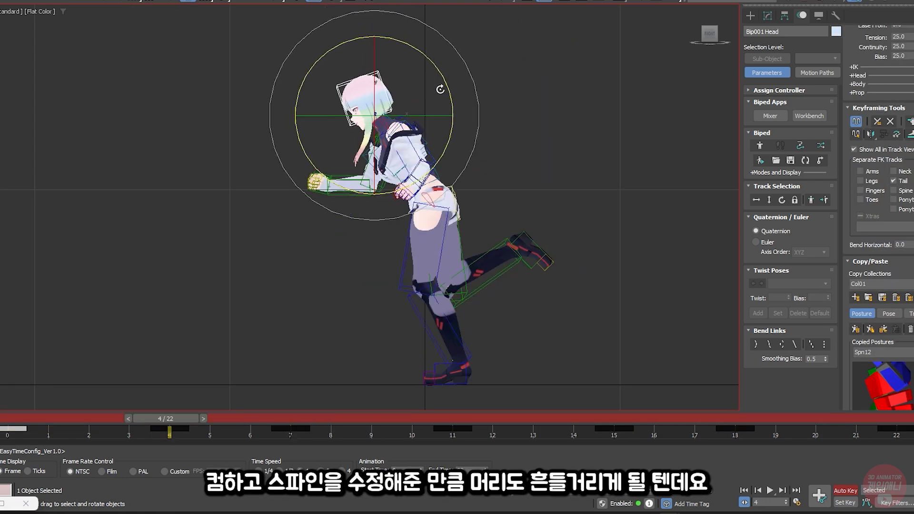
Rotate the neck about 4 degrees at frame 4 in the side view, comparing the head pose with frame 7
key(period)
key(period)
key(period)
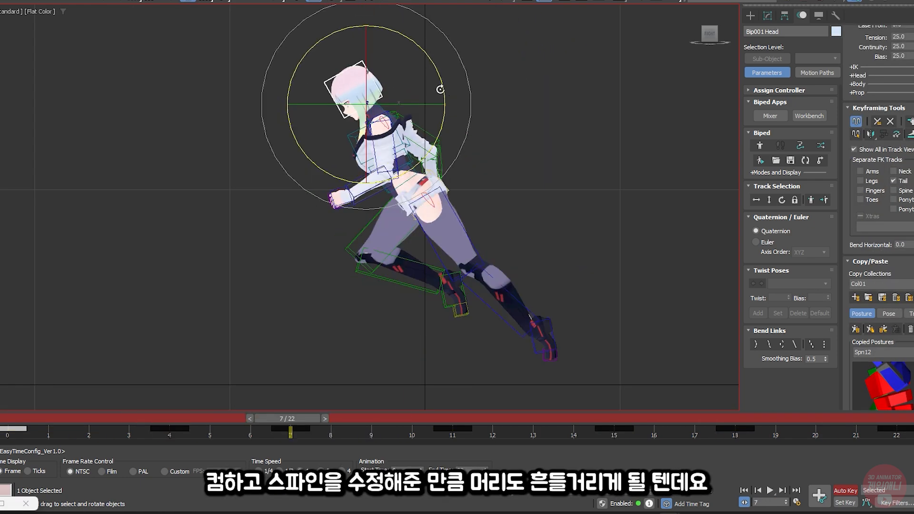
scroll(395, 71, up, 4)
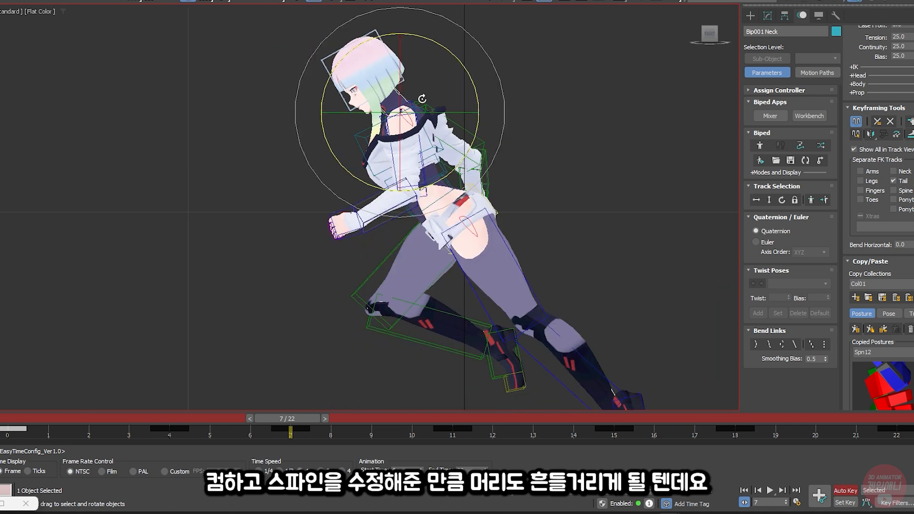
key(comma)
key(comma)
key(comma)
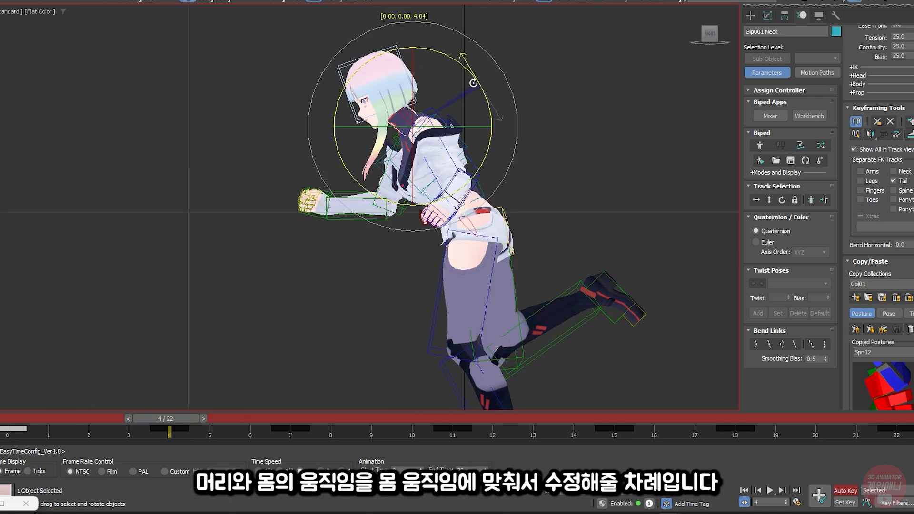
Rotate the neck at frame 7 so the head trails the body slightly, comparing with the neighbouring key poses
key(period)
key(period)
key(period)
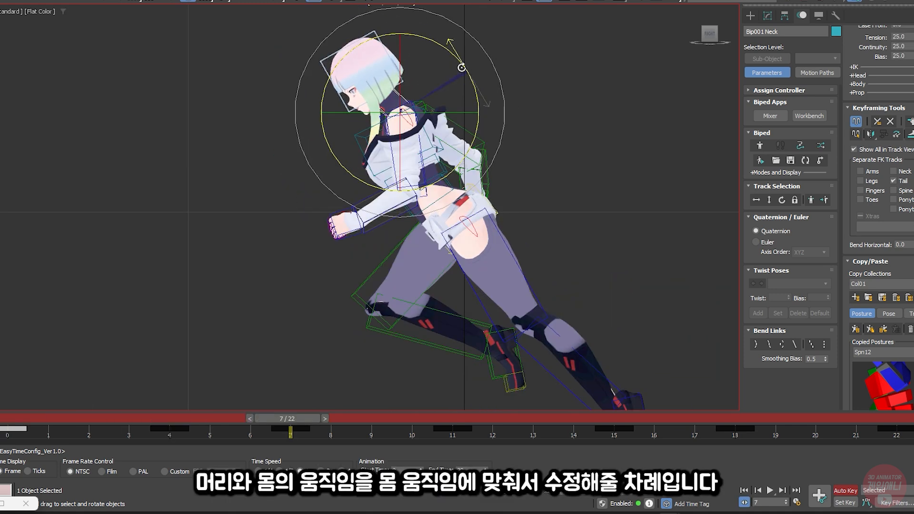
drag(461, 63, 461, 66)
key(comma)
key(period)
key(period)
key(comma)
key(comma)
Select the head, compare its side-view poses at frames 4 and 7, and adjust its motion from the front view
key(w)
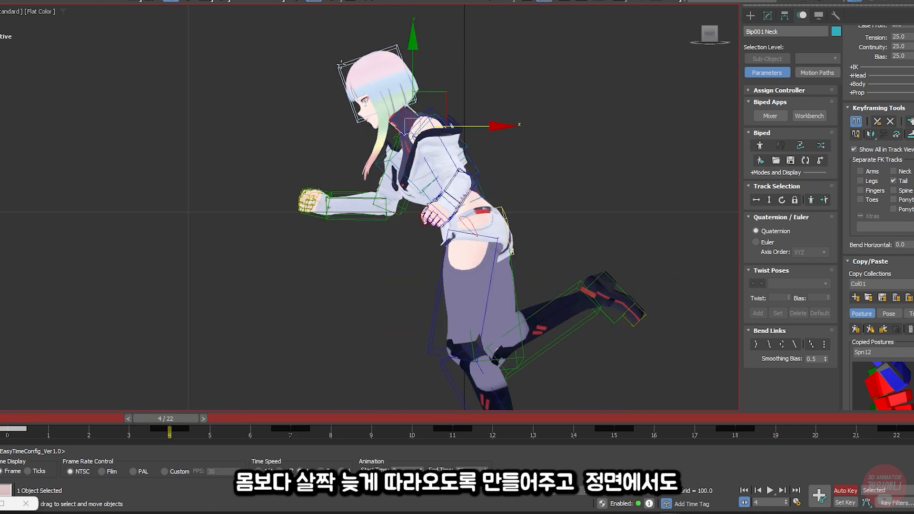
click(341, 71)
key(comma)
key(period)
key(period)
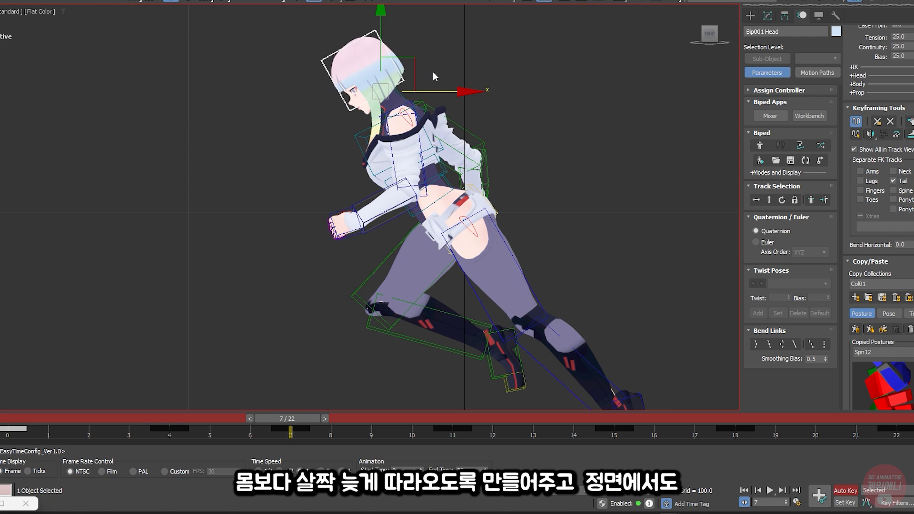
key(period)
key(f)
drag(482, 110, 460, 127)
scroll(457, 130, up, 2)
scroll(431, 175, down, 2)
Rotate the right upper arm at frame 0, and swing the right hand back behind the body at frame 7
key(e)
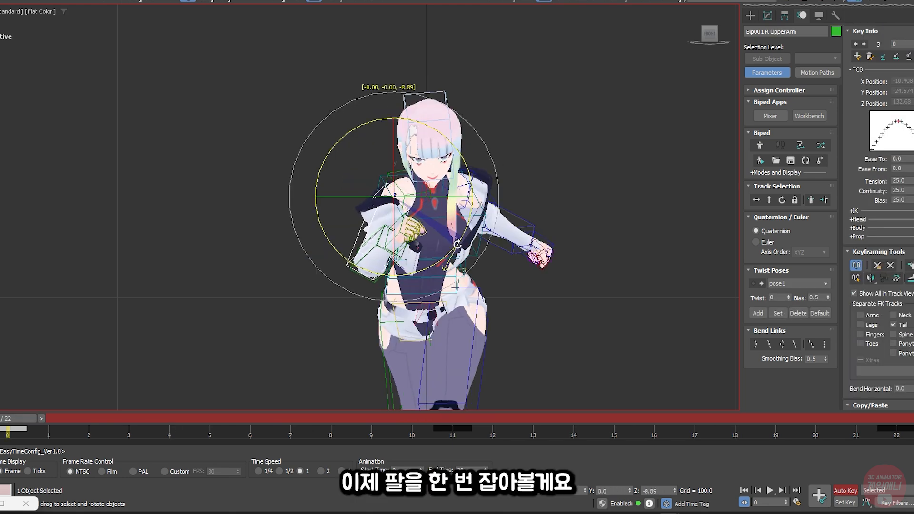
drag(453, 248, 428, 234)
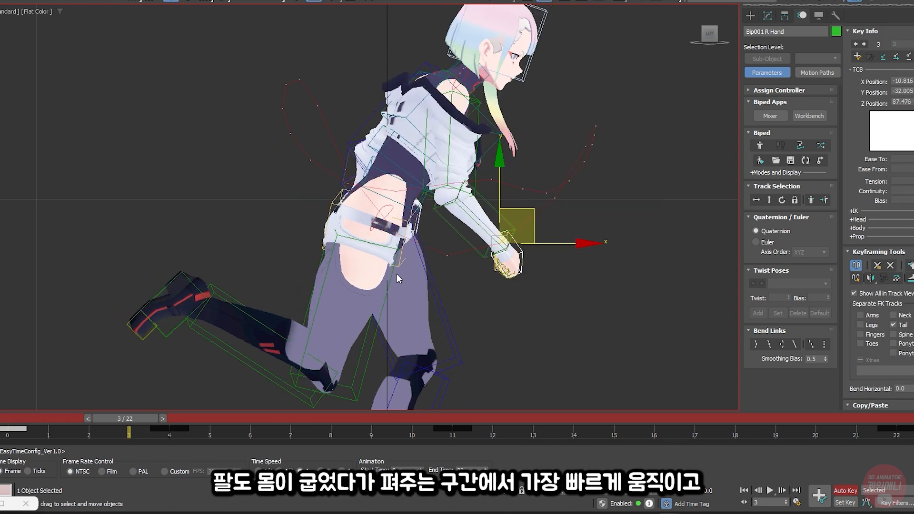
key(period)
key(period)
key(period)
key(period)
drag(340, 70, 332, 110)
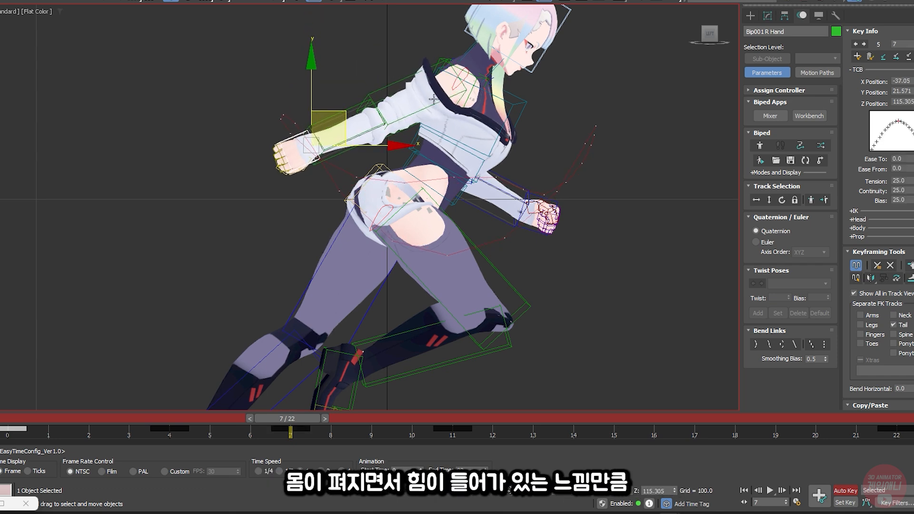
Pull the right clavicle back and refine the stretched right arm and hand at frame 7, checking from the front view
drag(491, 111, 470, 97)
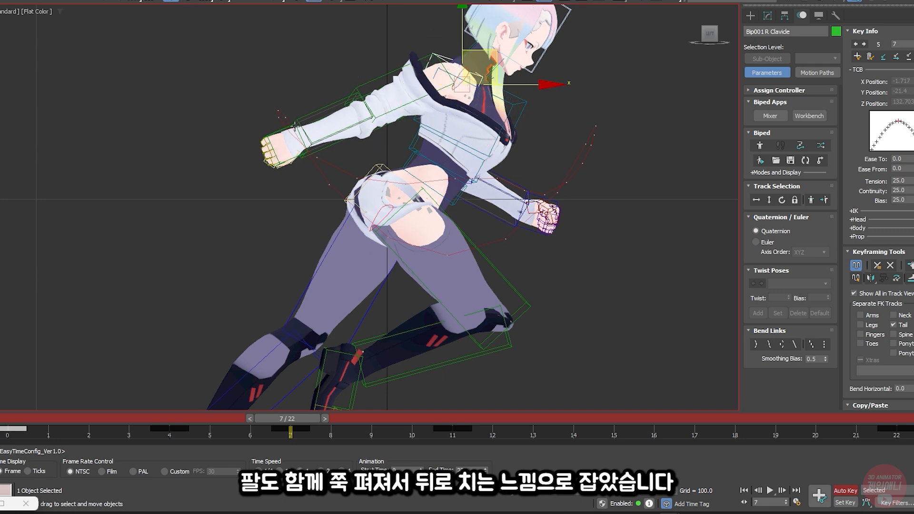
key(w)
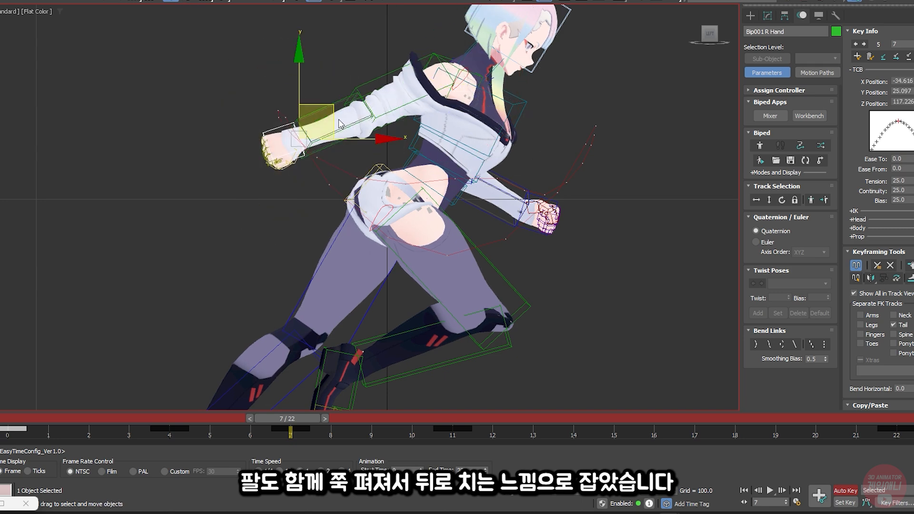
key(f)
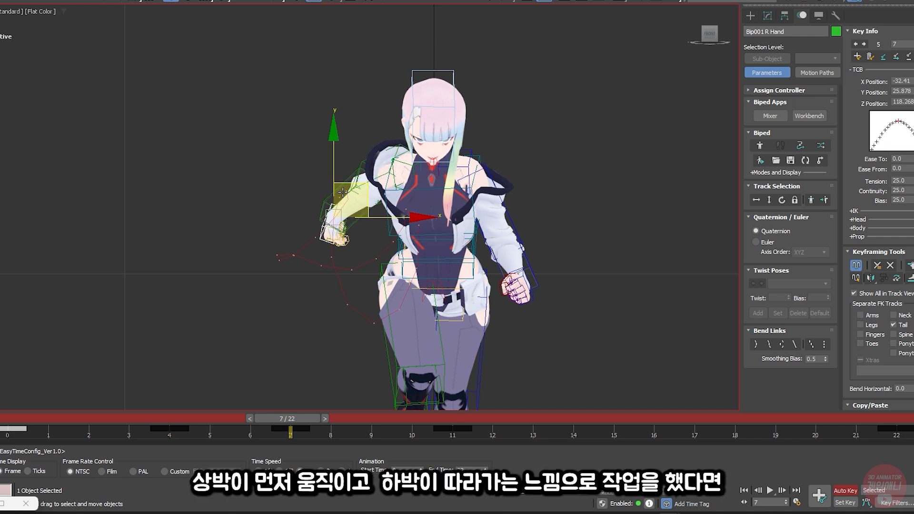
key(e)
alt+middle_drag(349, 198, 398, 253)
key(l)
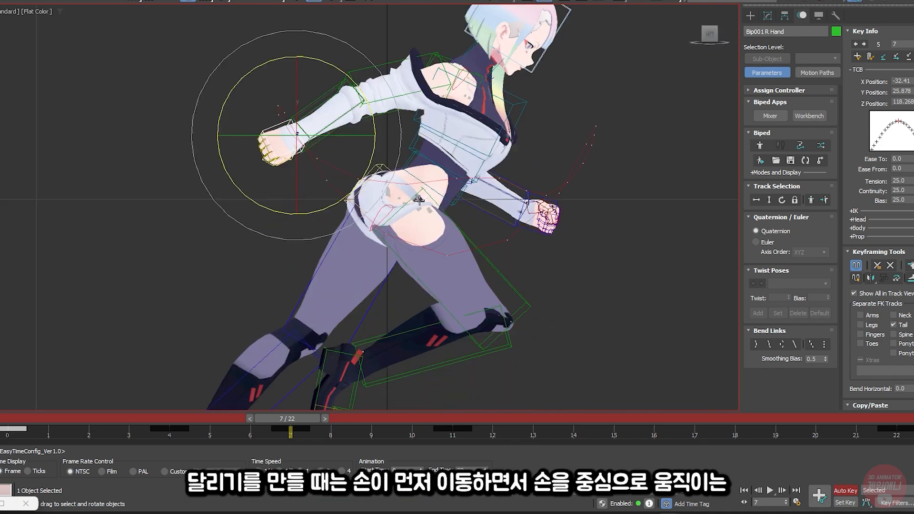
Reposition the right hand at frame 11 so the elbow bends behind the body at the end of the backswing
key(comma)
key(period)
key(comma)
key(period)
key(period)
key(period)
key(period)
key(period)
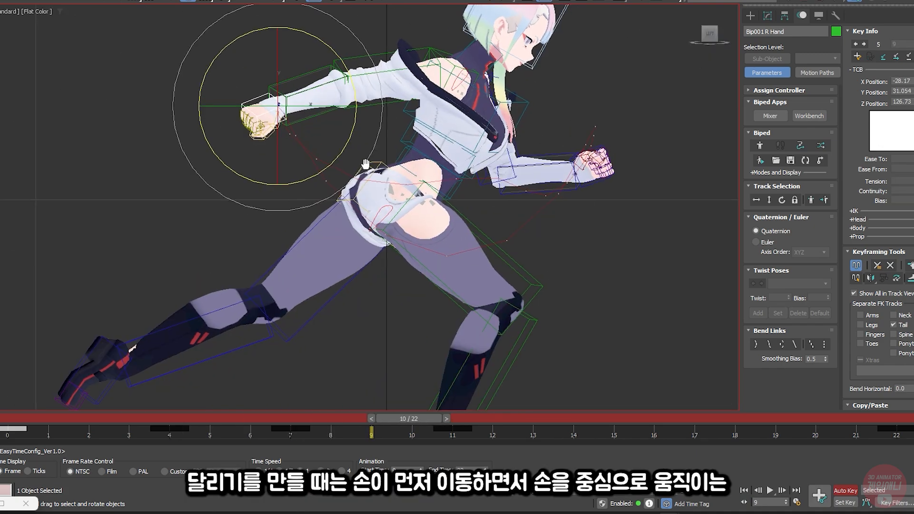
drag(315, 104, 340, 87)
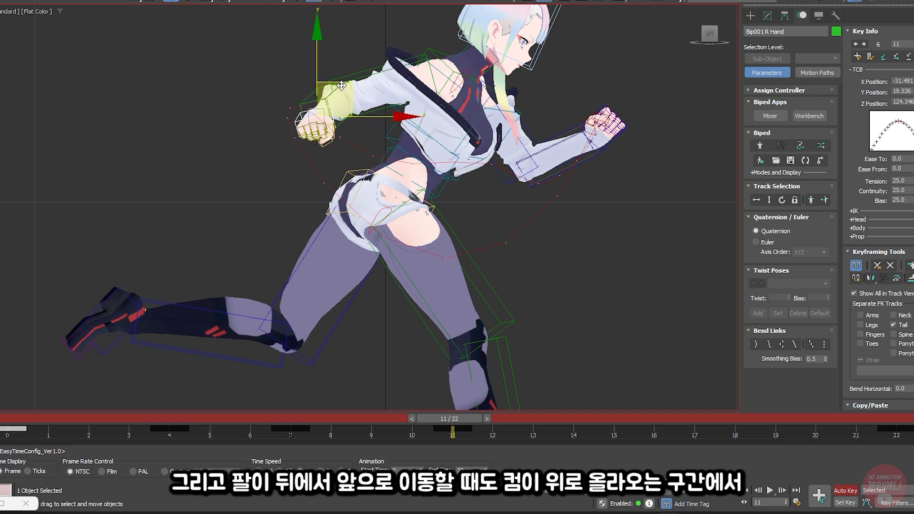
Raise the right hand forward in front of the body at frame 18 and compare it with the preceding key poses
key(period)
key(period)
key(period)
key(period)
key(period)
key(period)
key(period)
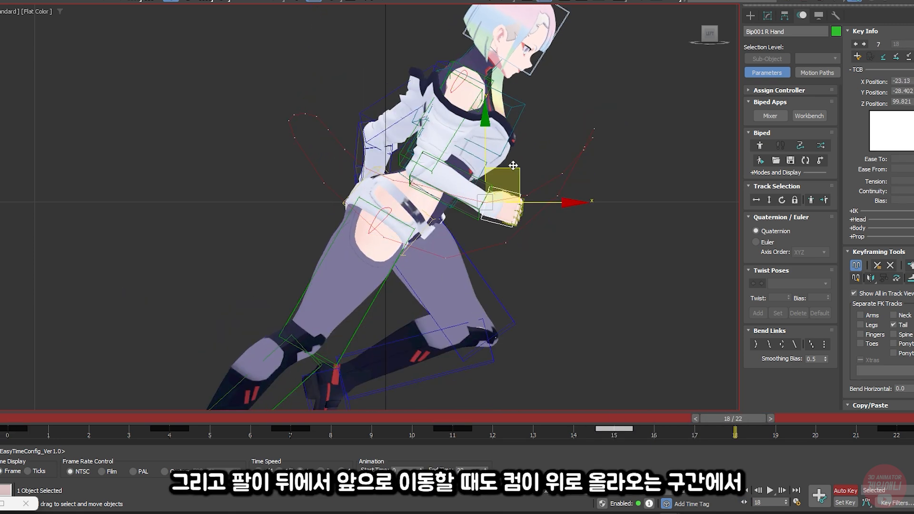
drag(525, 159, 569, 114)
key(comma)
key(comma)
key(comma)
Step through the cycle in the left view to examine the right hand's path and swing timing
key(period)
key(period)
key(period)
key(period)
key(period)
key(period)
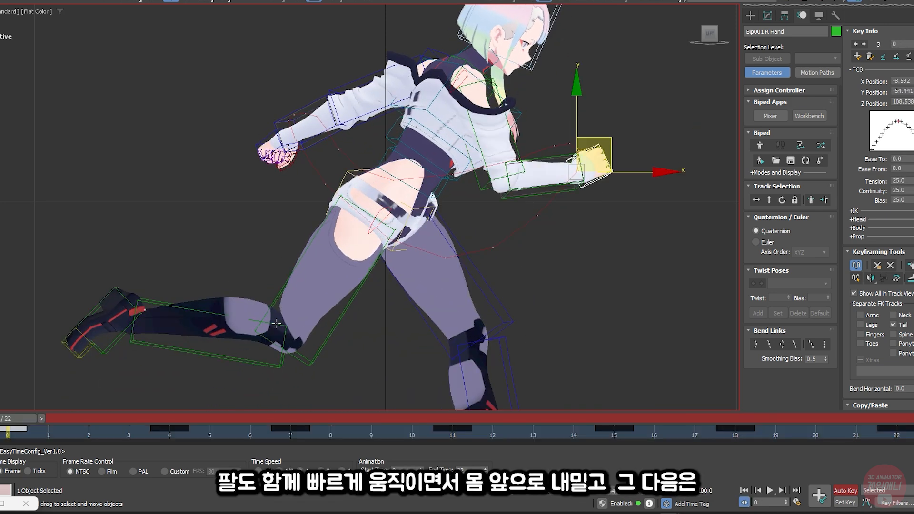
key(period)
key(comma)
key(period)
key(period)
key(period)
key(period)
key(period)
key(period)
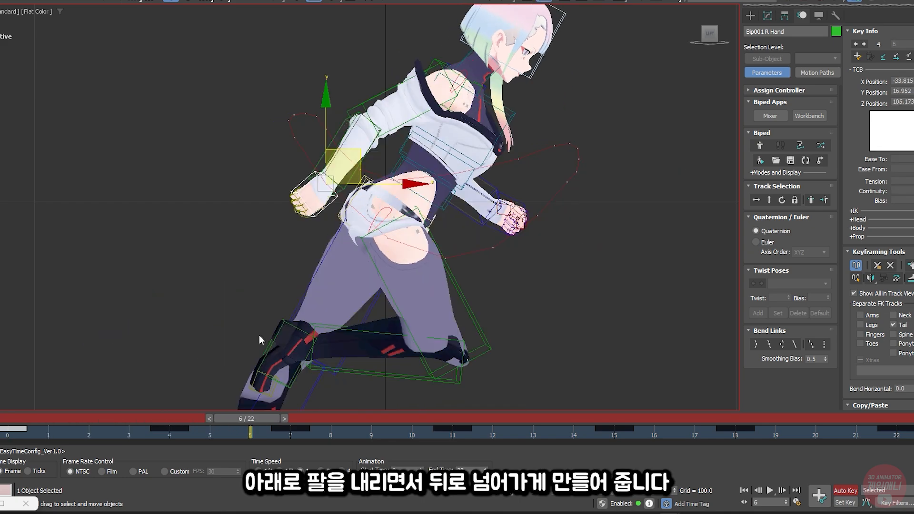
key(period)
key(period)
key(period)
key(period)
key(period)
key(period)
key(period)
key(period)
key(period)
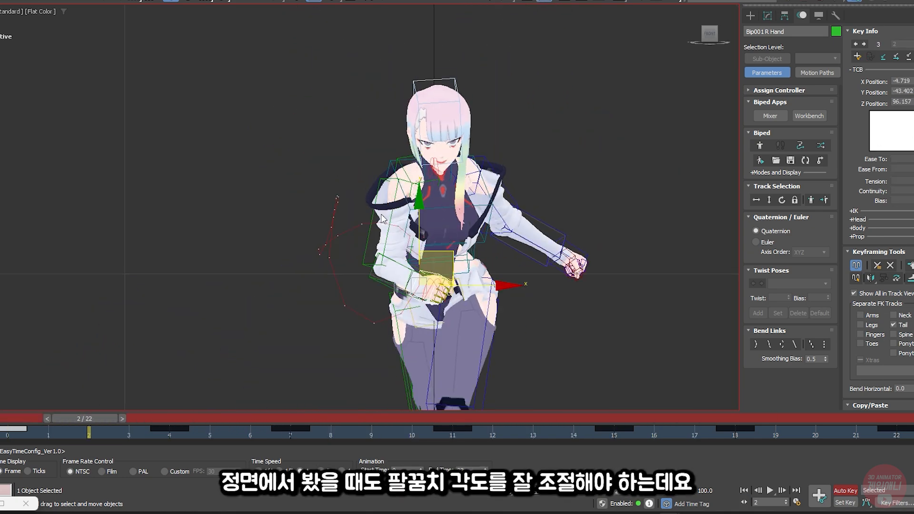
In the front view, turn the right elbow outward at frame 4 and adjust its angle toward the torso at frames 11 and 18
middle_drag(391, 253, 388, 229)
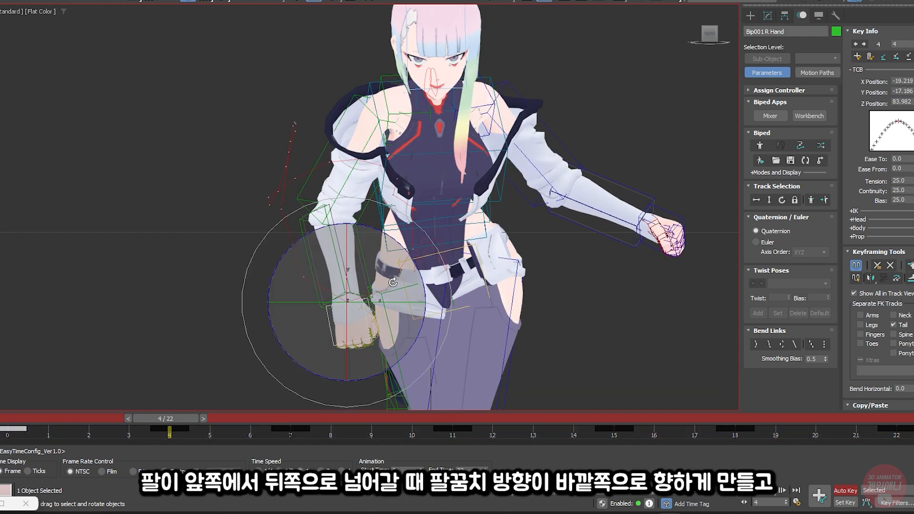
key(period)
key(comma)
key(n)
key(period)
key(n)
key(comma)
key(comma)
key(period)
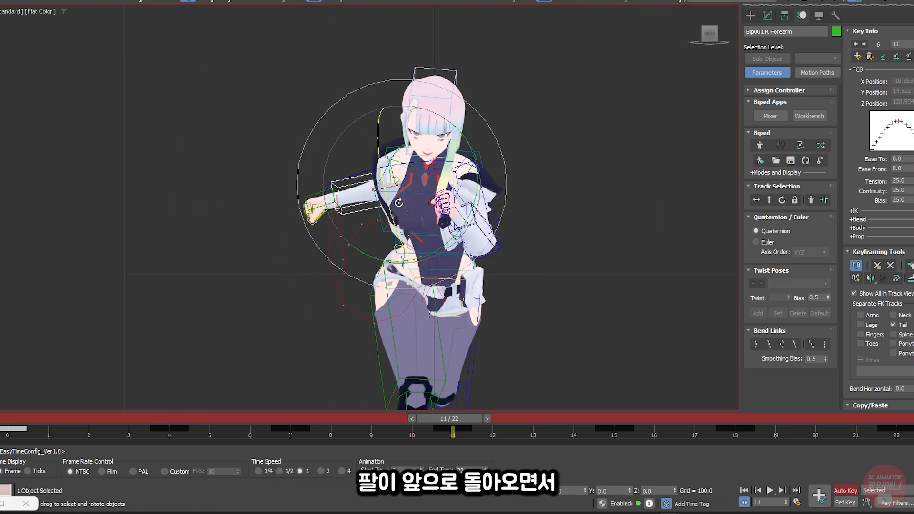
key(period)
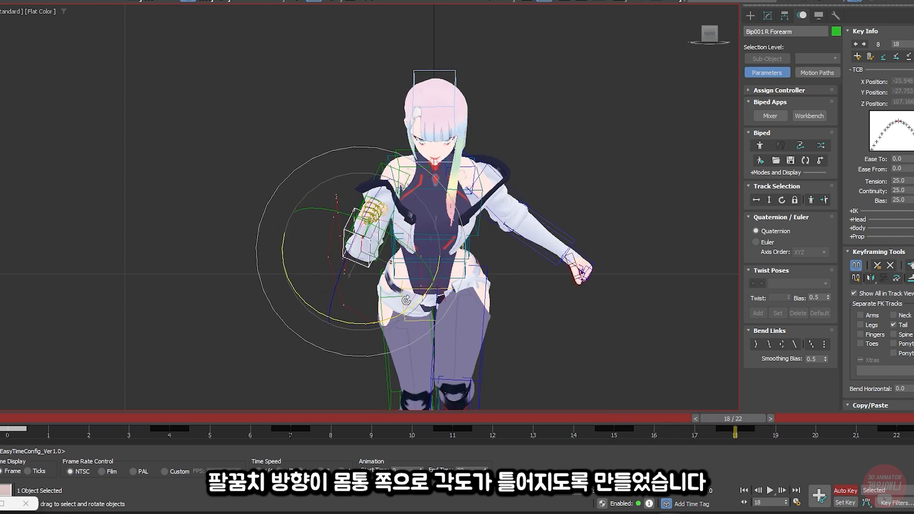
key(Page_Up)
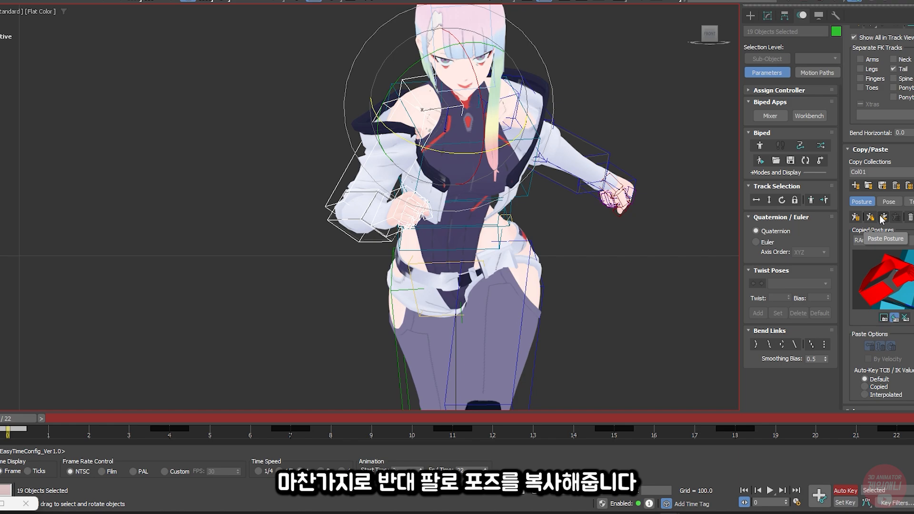
Copy the right arm's key postures and paste them mirrored onto the left arm at the opposite phase of the cycle
key(period)
key(period)
key(period)
key(comma)
key(comma)
click(855, 218)
key(period)
key(period)
key(period)
key(comma)
key(comma)
click(856, 218)
key(period)
key(period)
key(period)
click(884, 220)
Step through the whole cycle in the front view to examine both arms for awkward poses
key(period)
key(period)
key(period)
key(period)
key(period)
key(period)
key(period)
key(period)
key(period)
key(period)
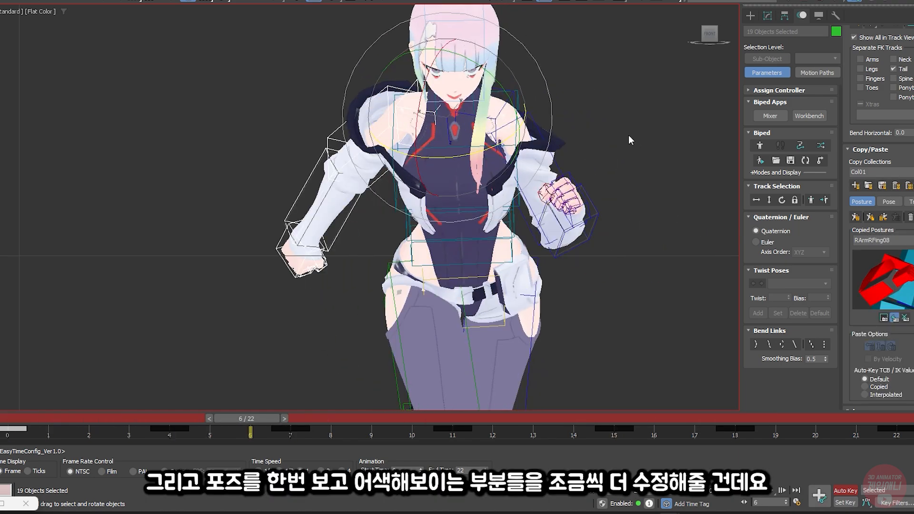
key(period)
key(period)
key(period)
key(period)
key(period)
key(period)
key(period)
key(period)
key(period)
key(period)
key(period)
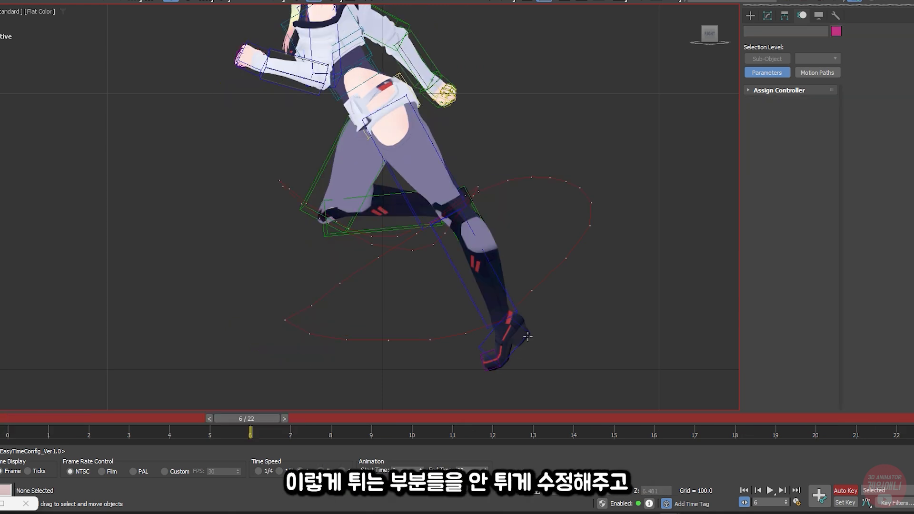
Smooth the left foot's popping around frames 5 and 6, and convert its sliding keys at frames 7 and 9 to free keys
click(527, 336)
scroll(530, 337, up, 2)
key(comma)
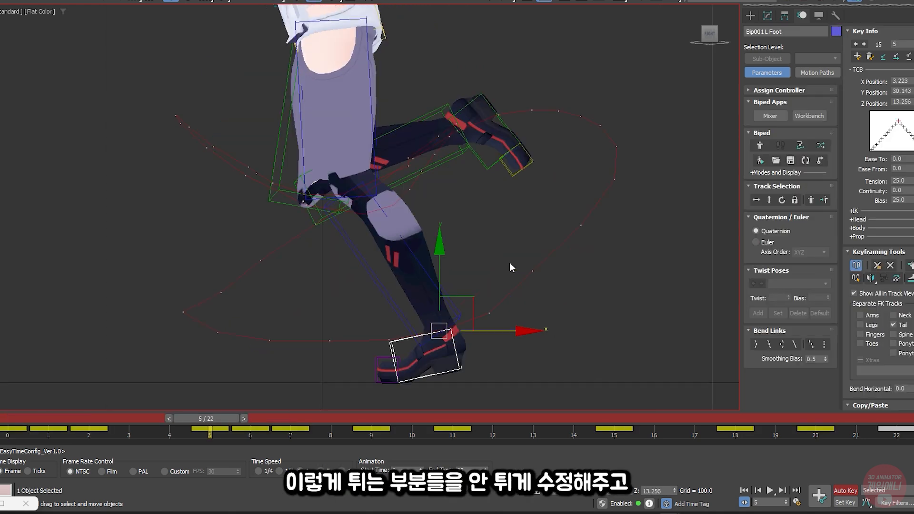
key(period)
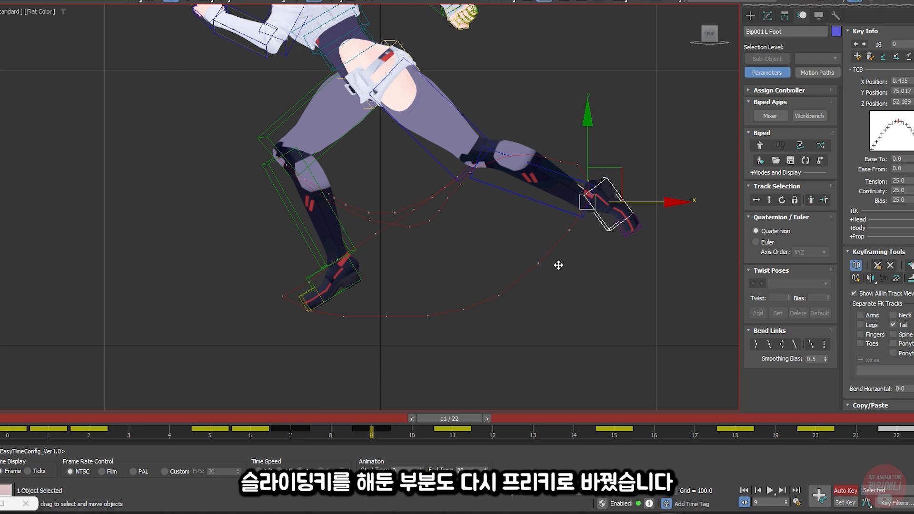
key(period)
key(period)
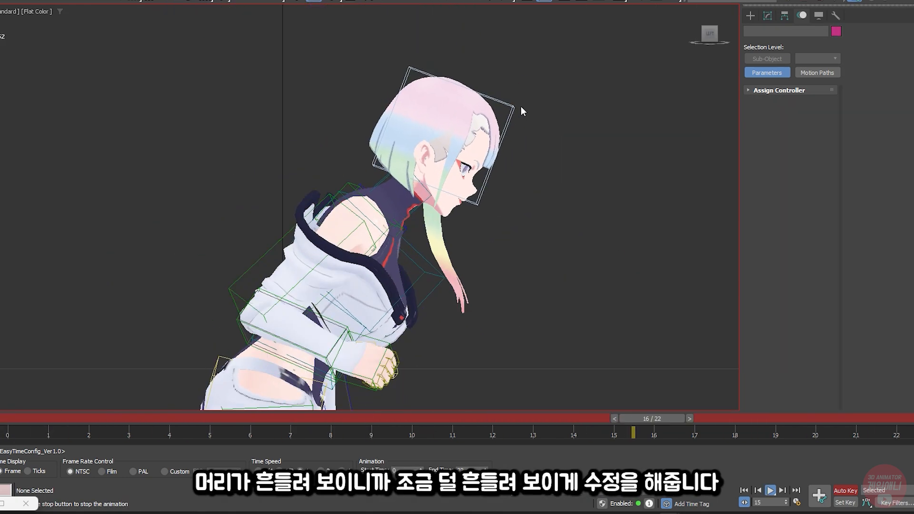
Rotate the head around frame 11 to reduce its wobble, comparing it with the neighbouring key poses
click(521, 106)
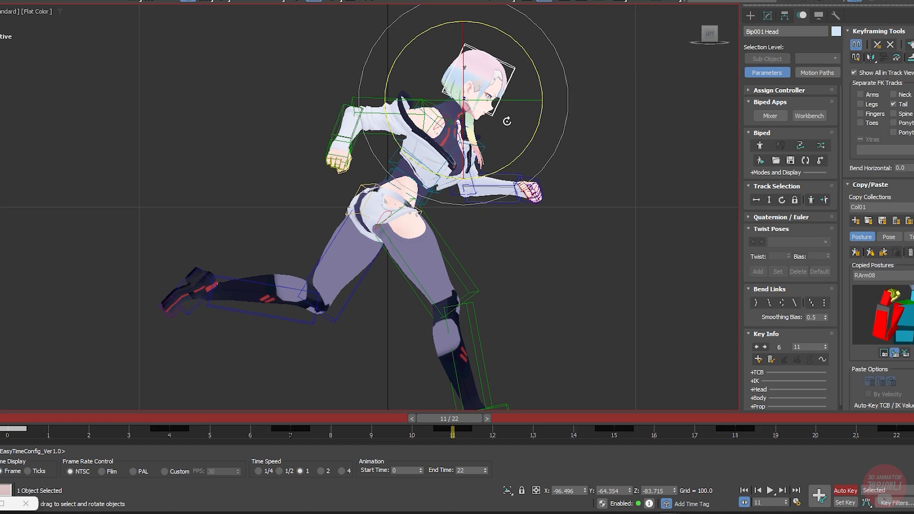
key(period)
key(period)
key(period)
key(comma)
key(comma)
key(period)
key(comma)
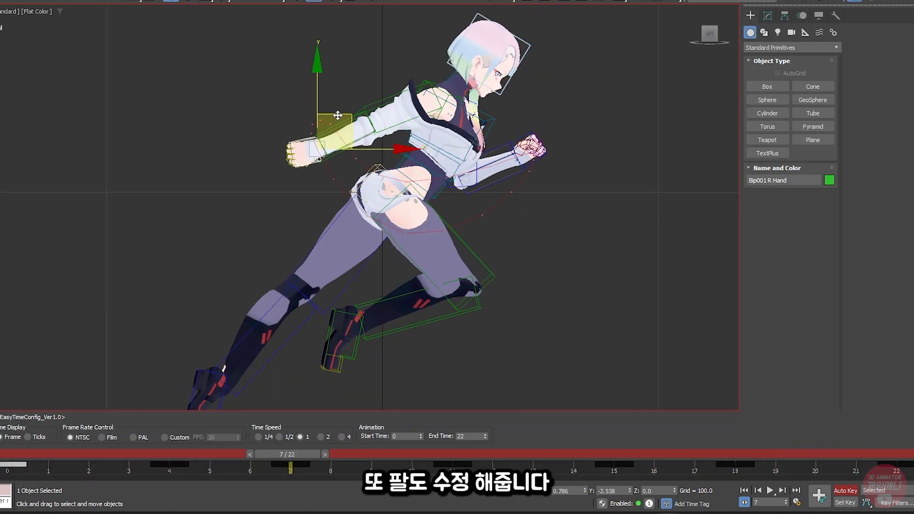
Adjust the right hand's position behind the body at frame 7, comparing with the adjacent keyframes
drag(338, 115, 339, 116)
key(comma)
key(period)
key(period)
key(comma)
Lower the right hand at frame 11 to smooth its backswing arc, checking it against the surrounding frames
key(period)
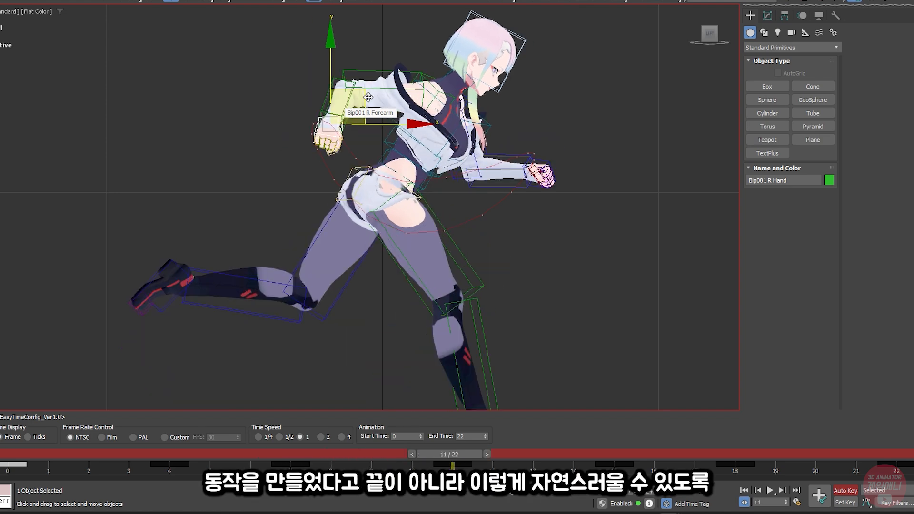
key(comma)
key(period)
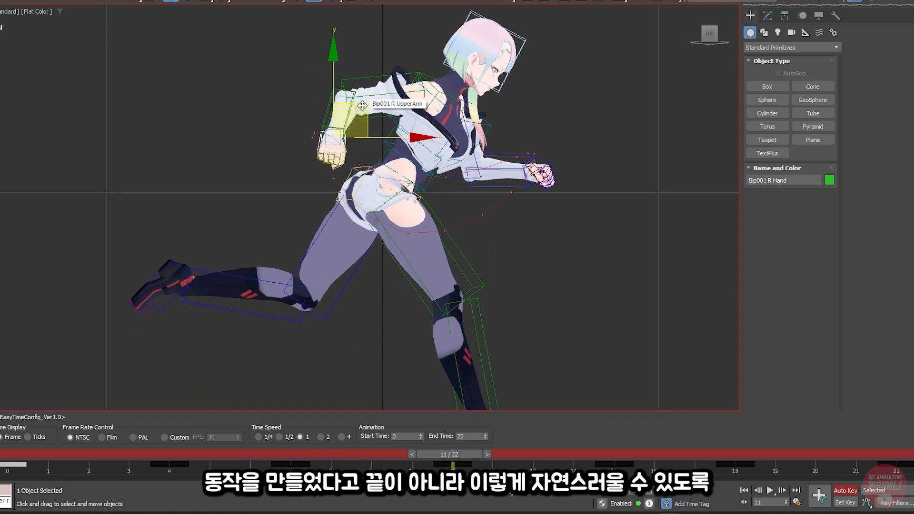
key(comma)
key(comma)
key(comma)
key(comma)
key(period)
key(period)
key(period)
key(period)
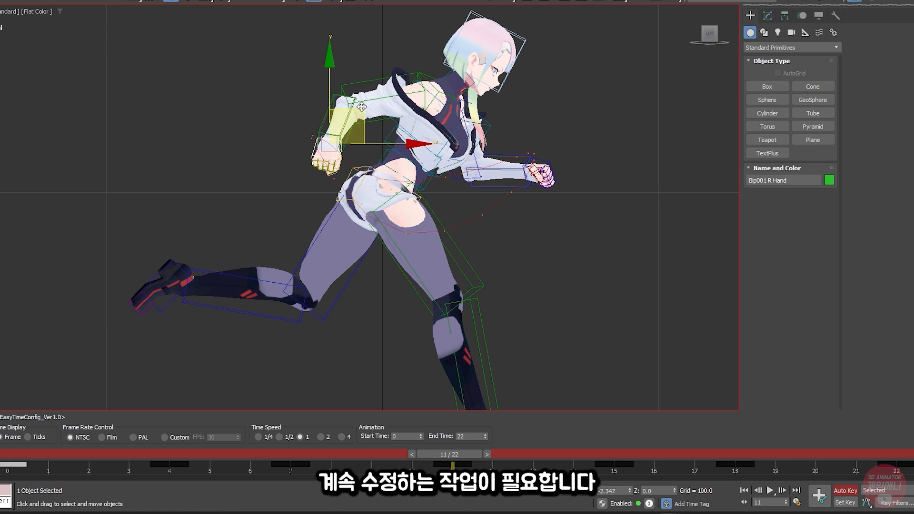
Review the run cycle beyond frame 11 and inspect the whole character's motion in a perspective view
key(period)
key(period)
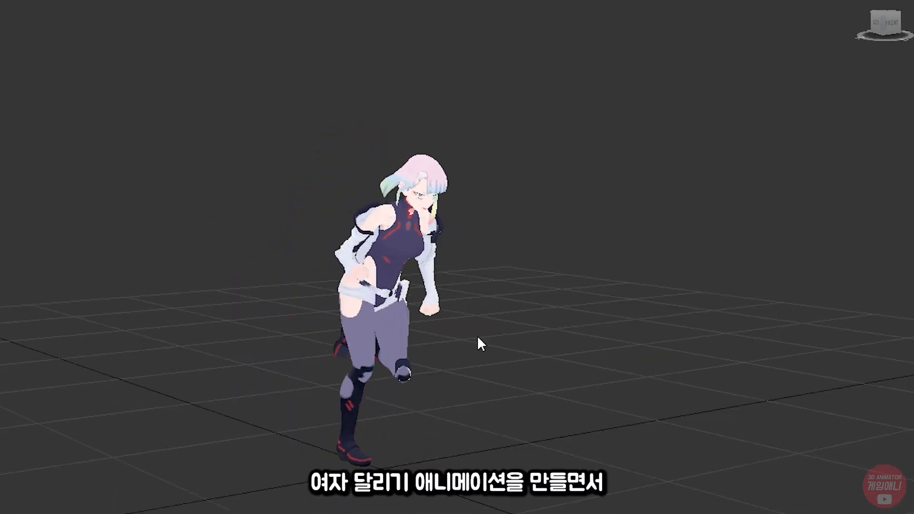
scroll(493, 327, up, 5)
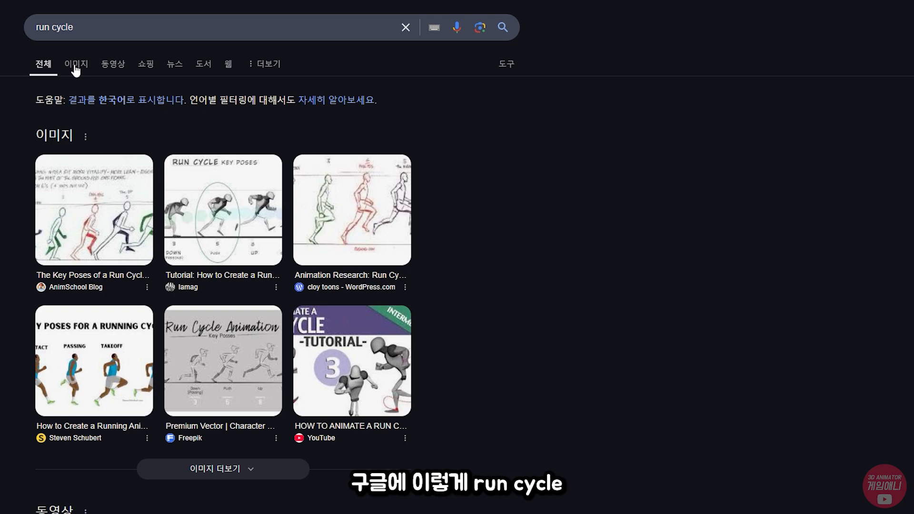
Browse Google image results for "run cycle", previewing the AnimSchool Blog and Escape Studios Animation Blog pose charts
click(76, 67)
click(26, 207)
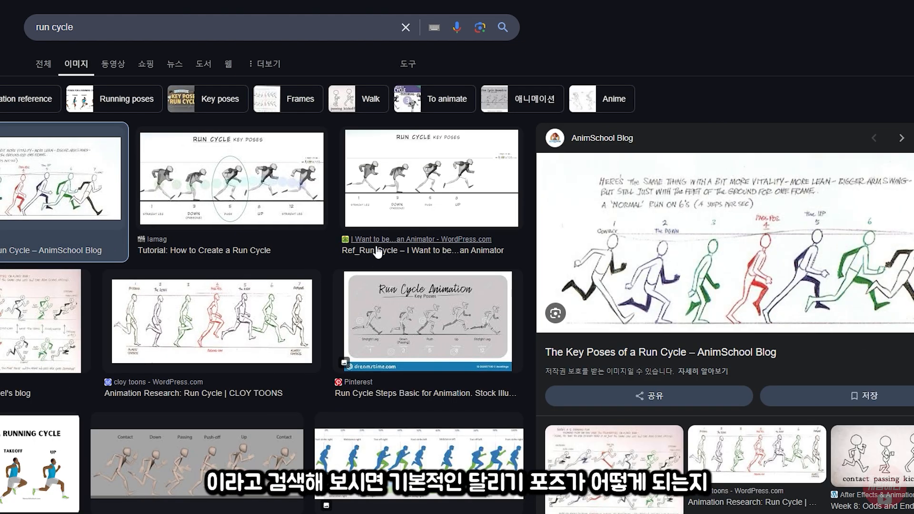
scroll(365, 230, down, 8)
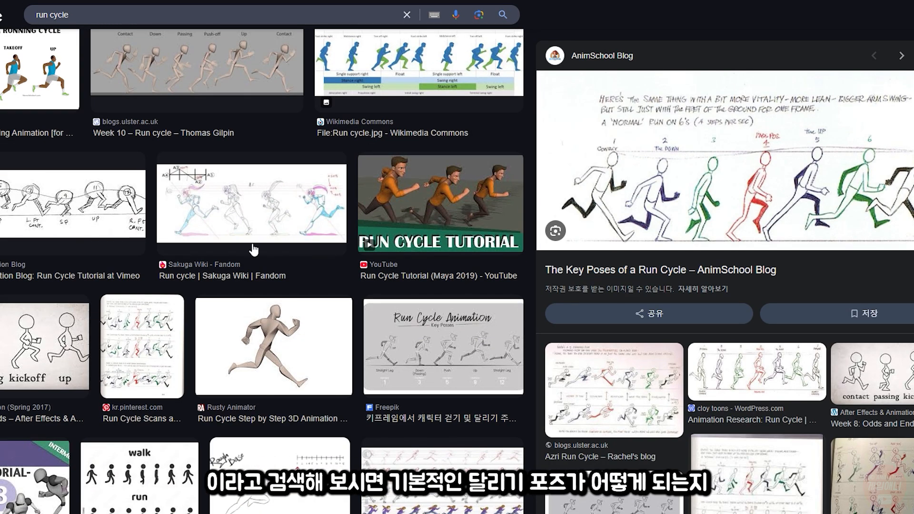
click(95, 222)
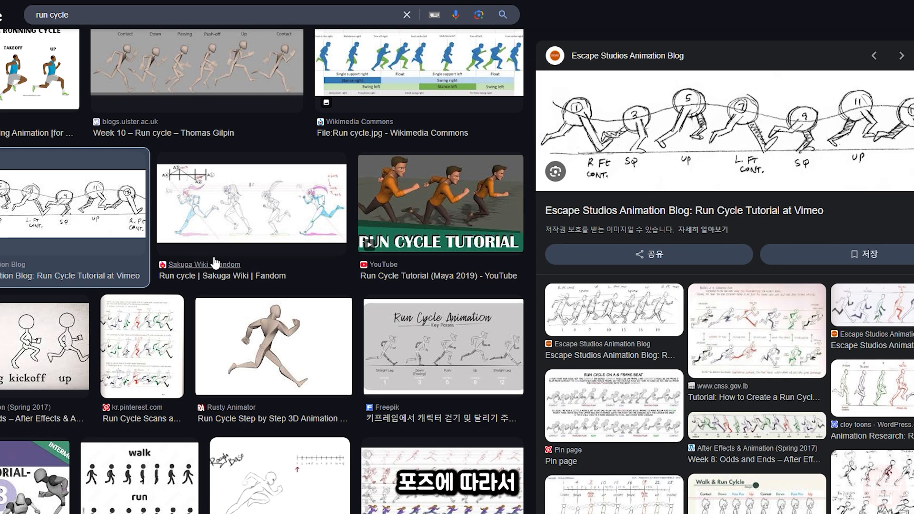
scroll(214, 264, down, 6)
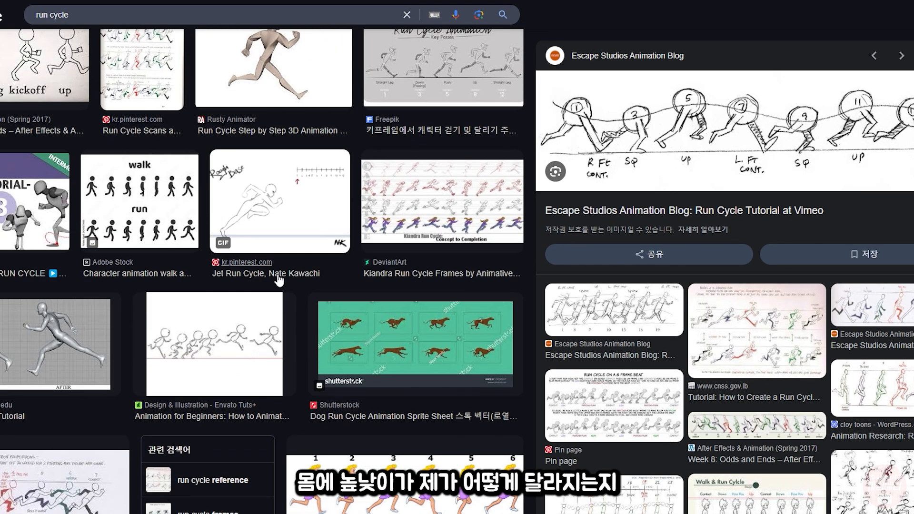
scroll(279, 280, down, 7)
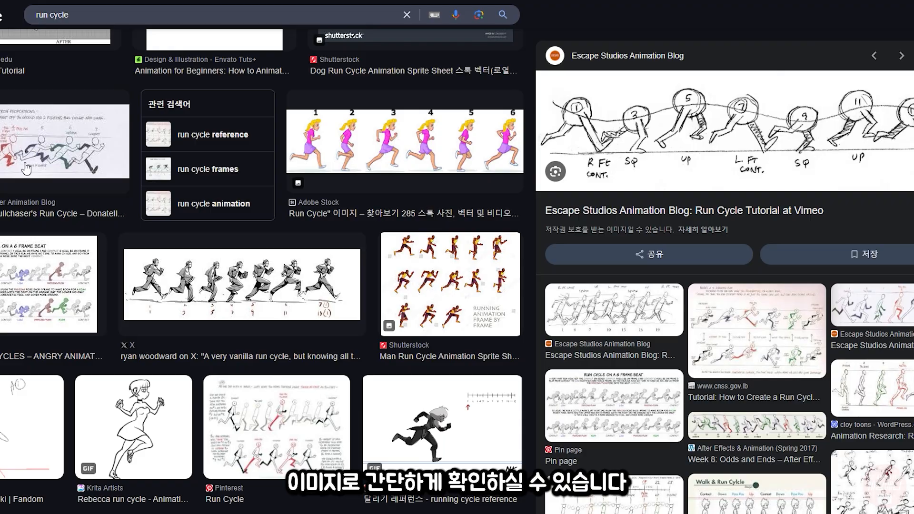
scroll(26, 169, down, 6)
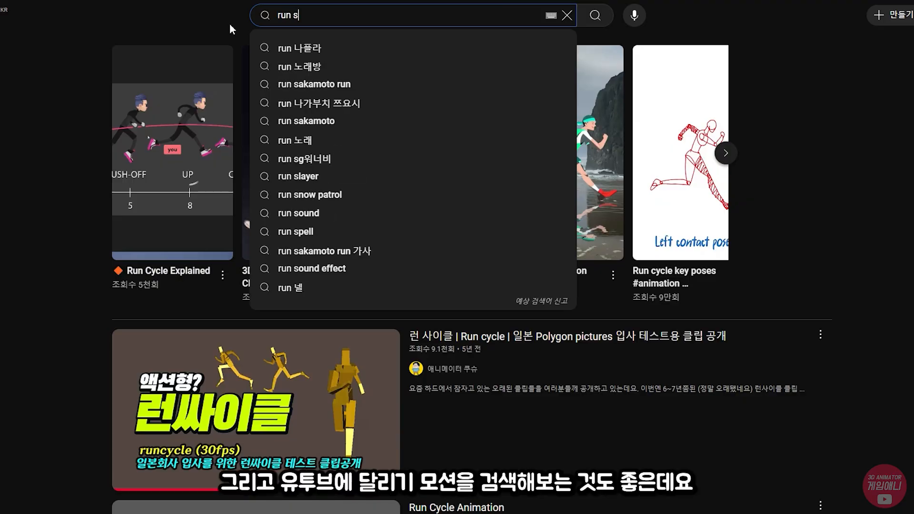
Search YouTube for "run slow motion" and browse the results for running reference footage
text(low motion)
key(Return)
scroll(52, 132, down, 7)
scroll(50, 136, down, 8)
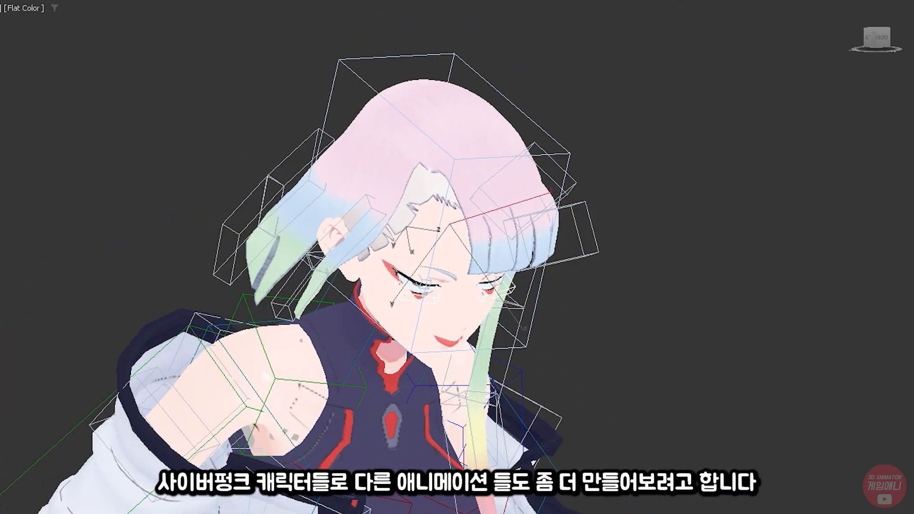
scroll(484, 270, down, 8)
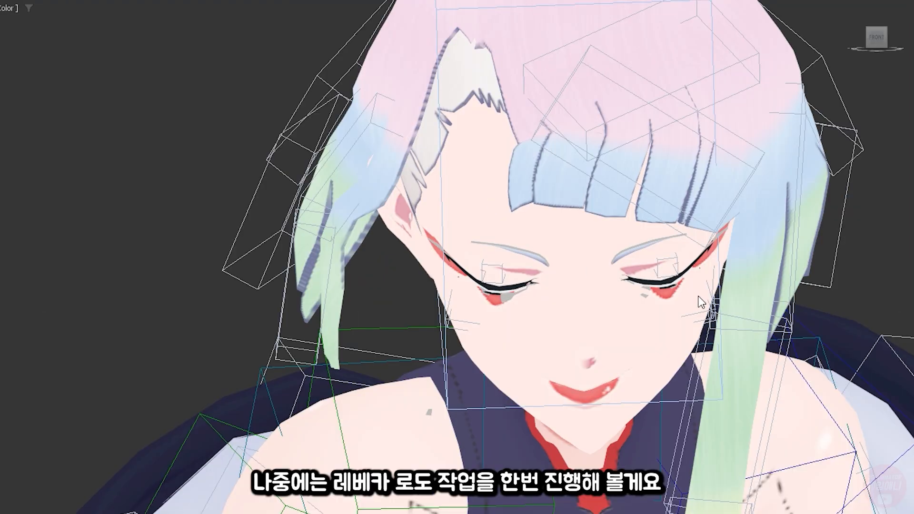
scroll(698, 299, down, 5)
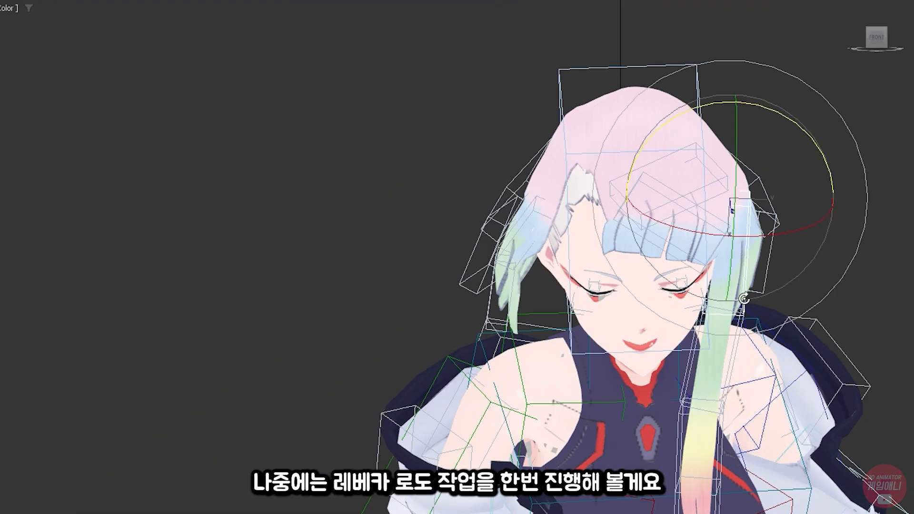